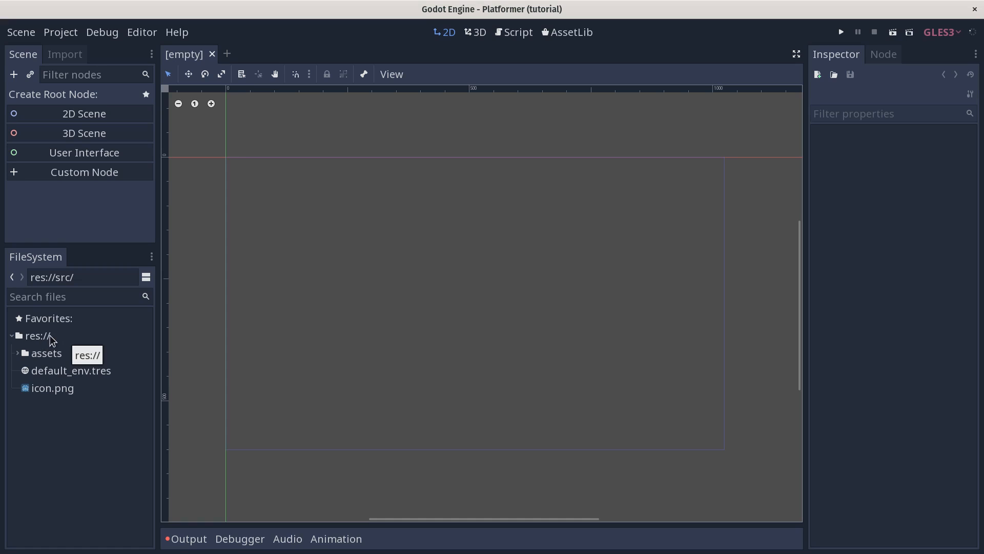
Step: Create a new folder named src in the project root res:// and select it
right_click(53, 340)
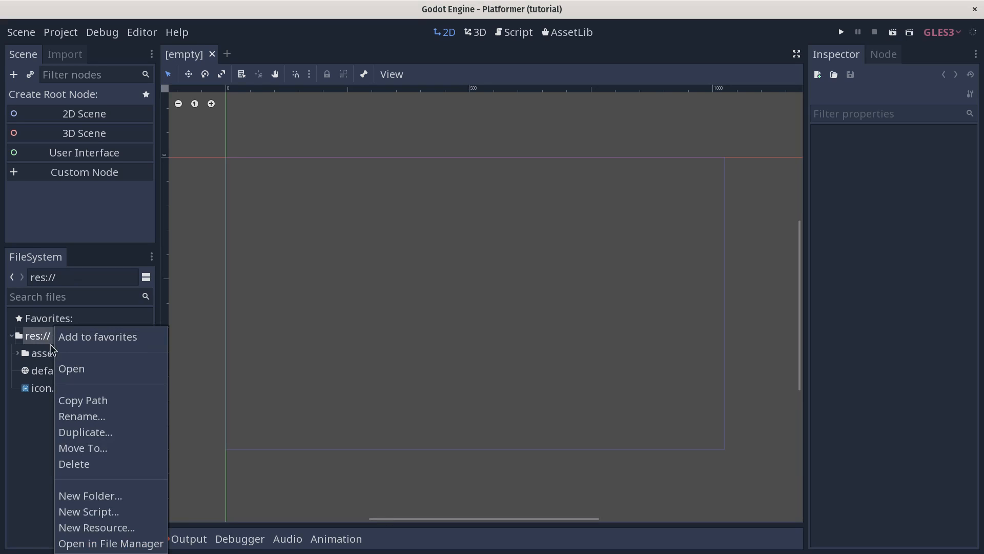
left_click(113, 498)
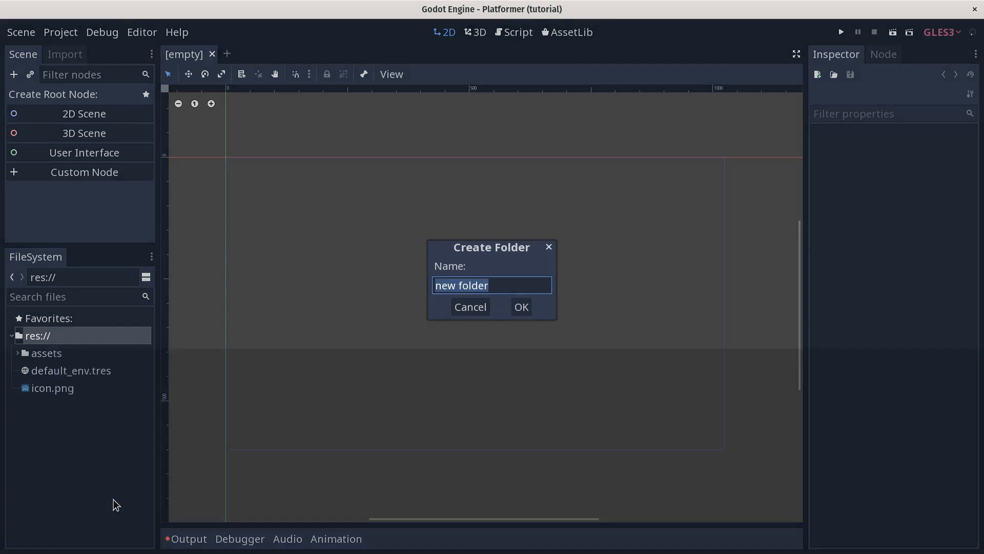
type("src")
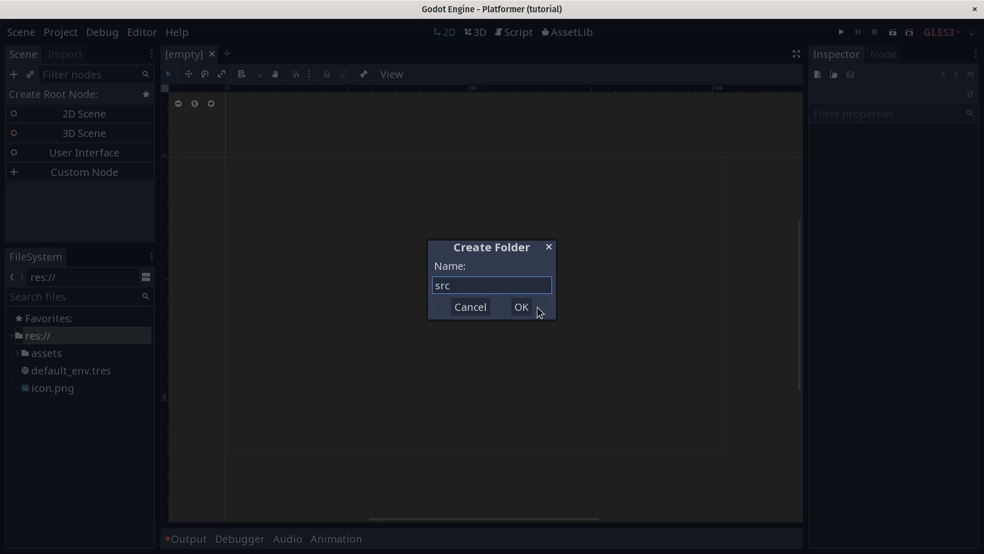
left_click(523, 308)
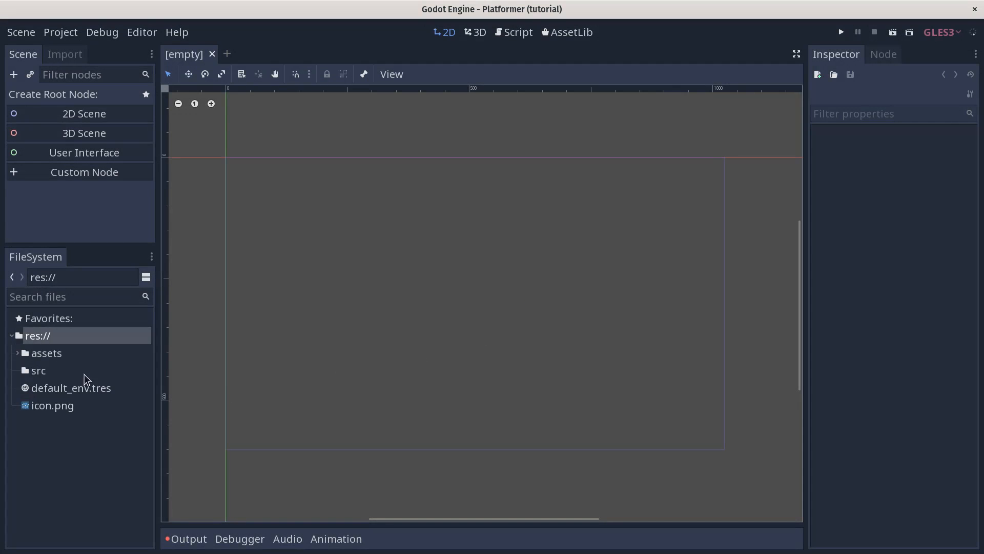
left_click(52, 377)
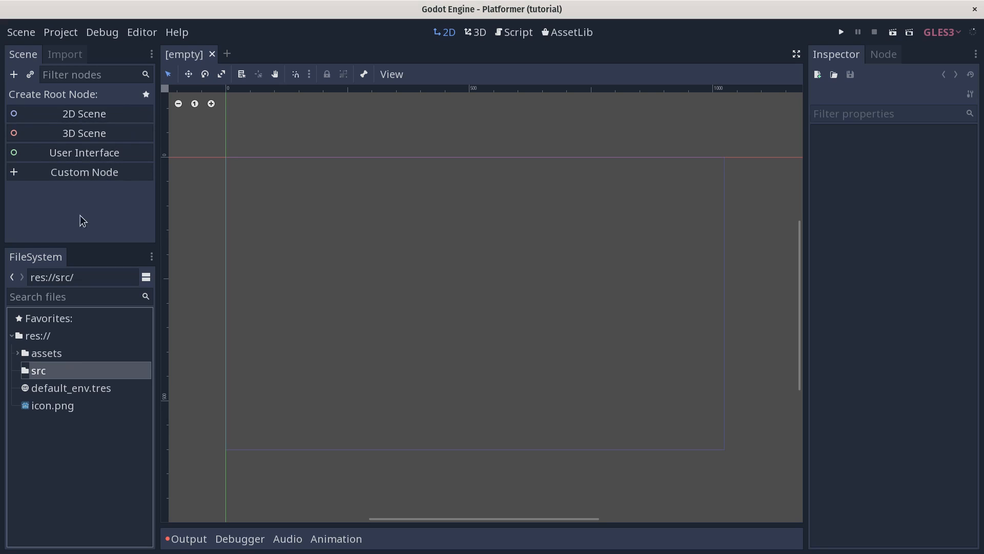
Step: Create the new scene's root node as a KinematicBody2D
left_click_drag(75, 247, 77, 288)
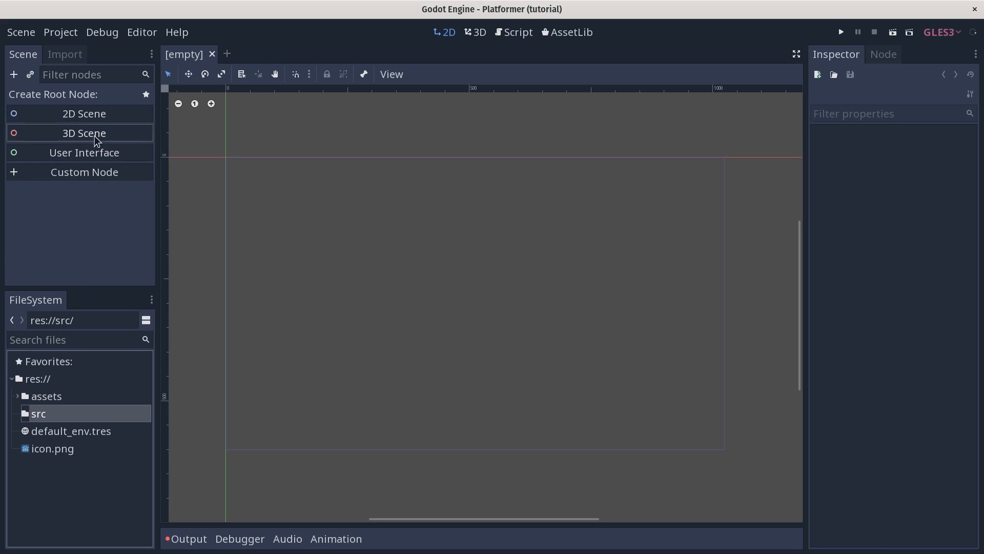
left_click(93, 177)
key("BackSpace")
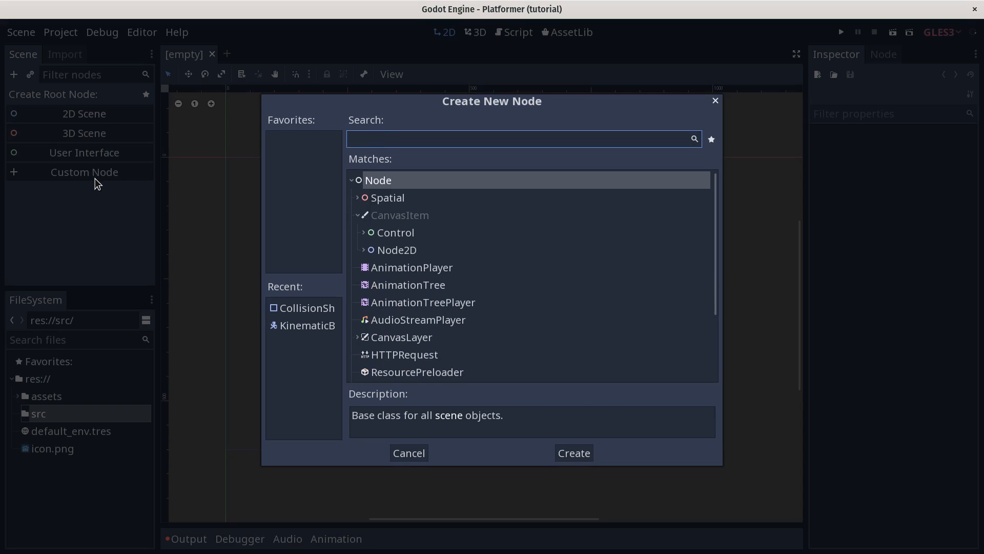
type("kinem")
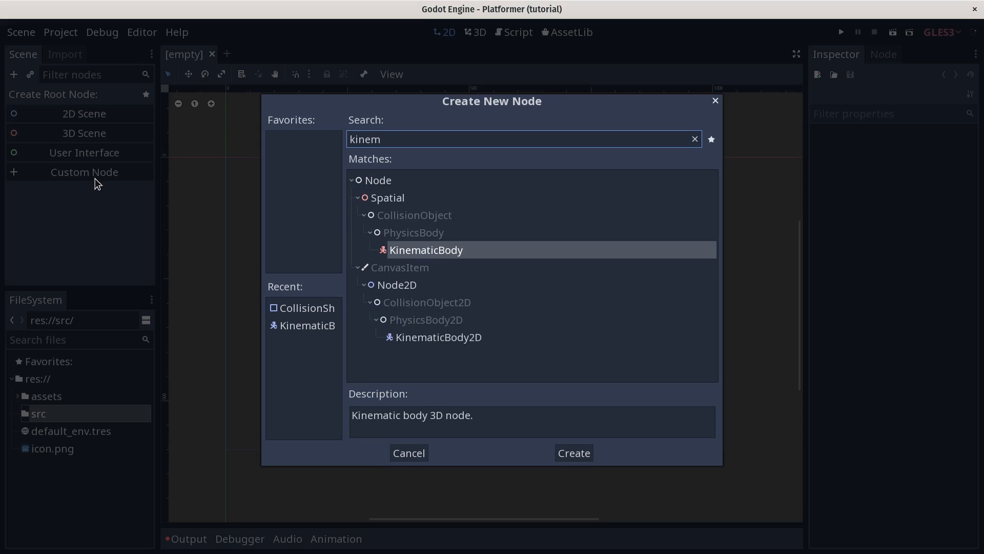
left_click(428, 340)
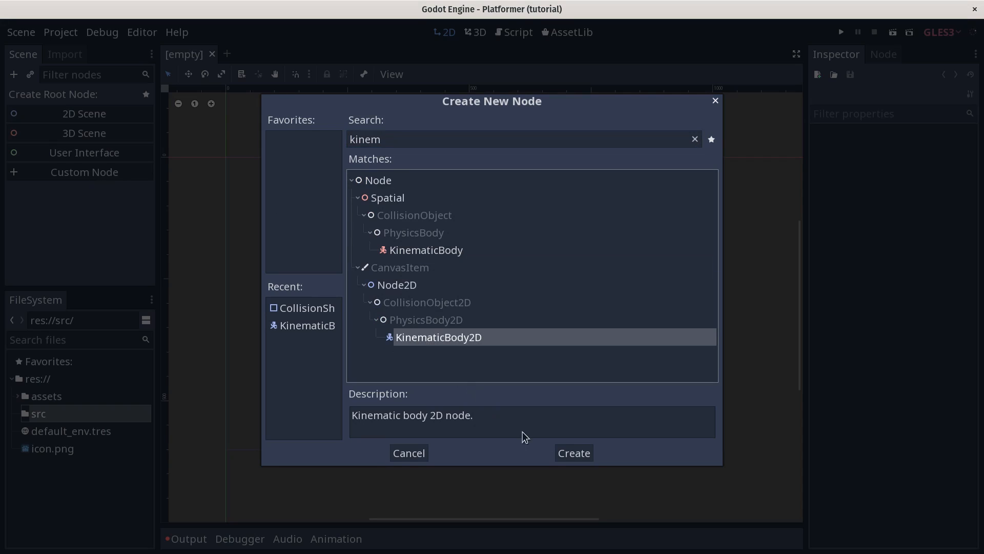
left_click(577, 454)
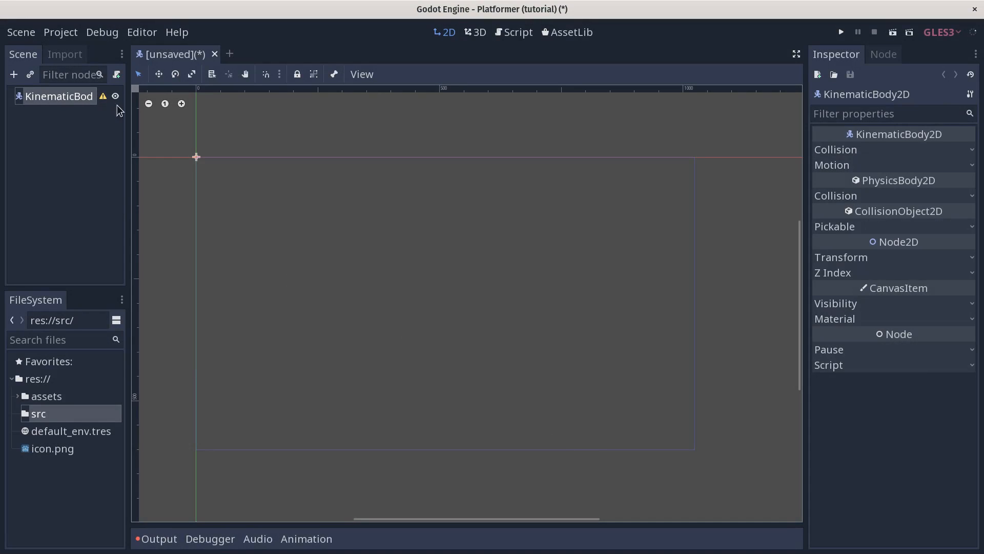
Step: Widen the Scene and FileSystem docks
left_click_drag(127, 147, 157, 151)
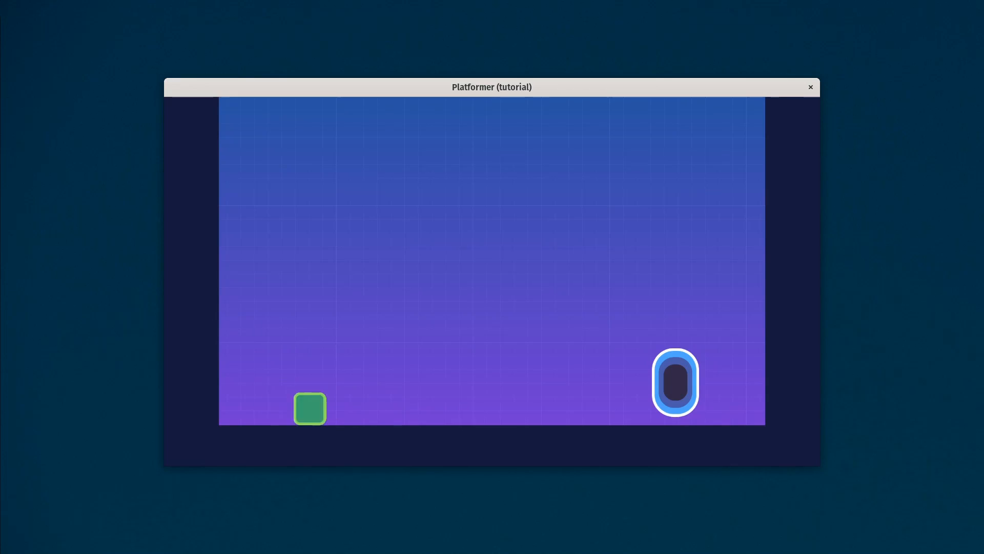
key("Right")
key("space")
key("Left")
key("space")
key("Right")
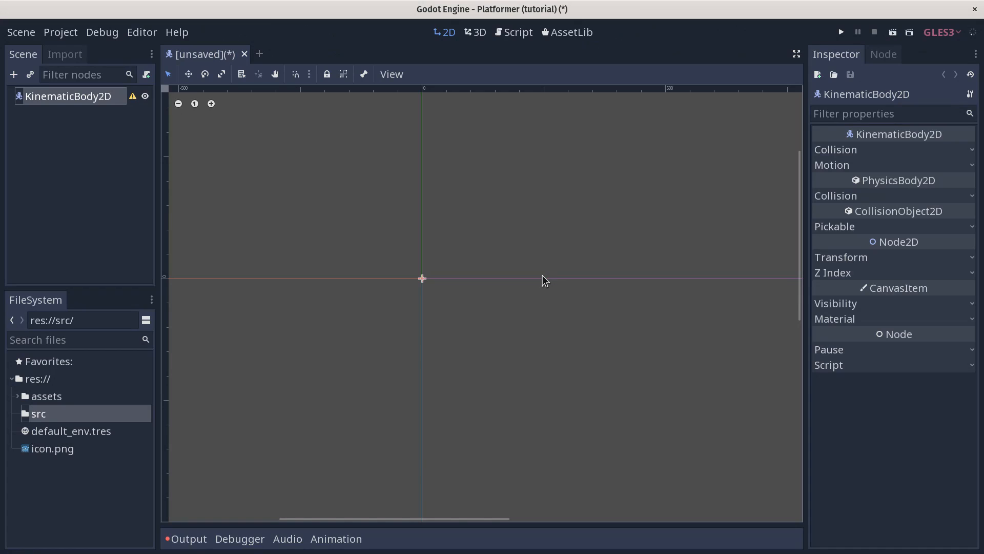
Step: Rename the root KinematicBody2D node to 'Player'
double_click(90, 97)
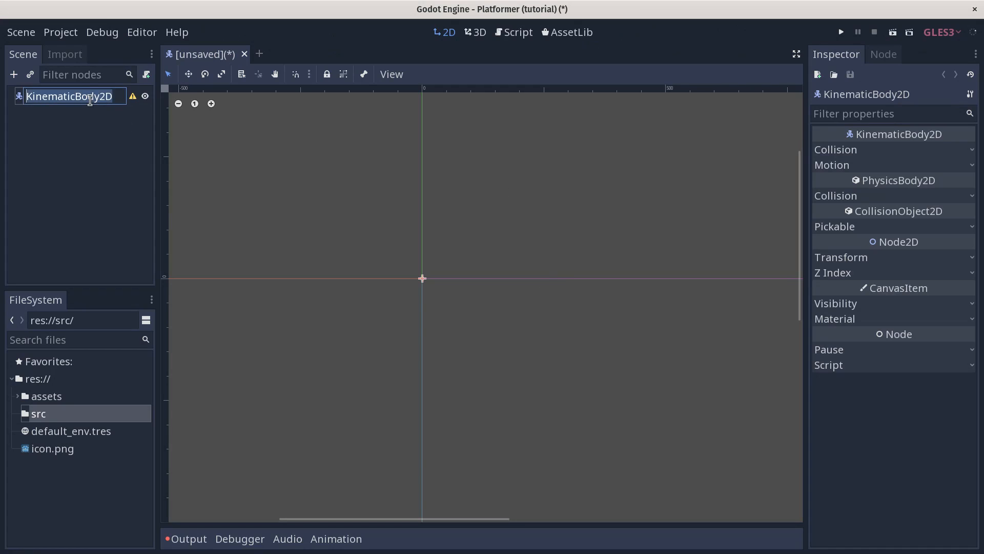
type("Player")
key("Return")
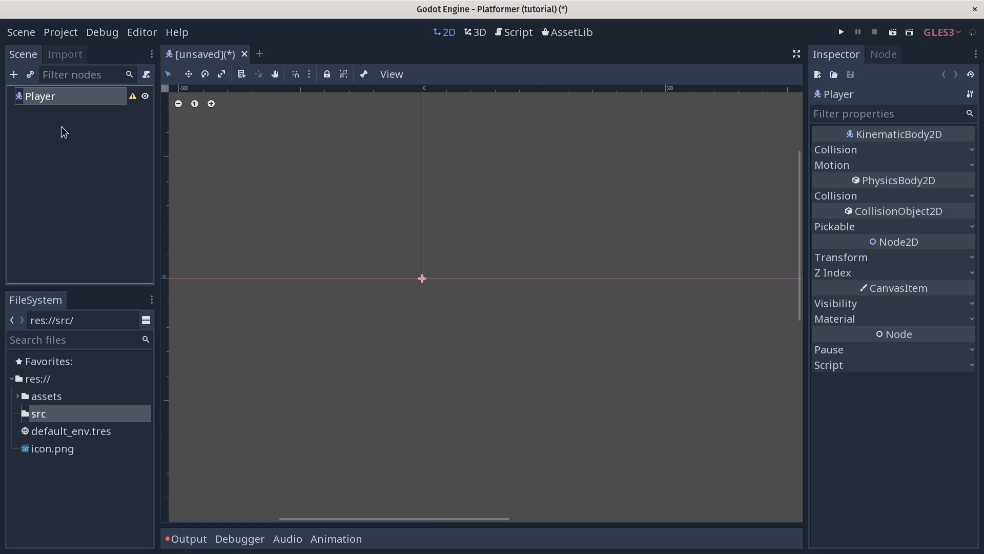
Step: Add a CollisionShape2D child node under the Player root
left_click(14, 75)
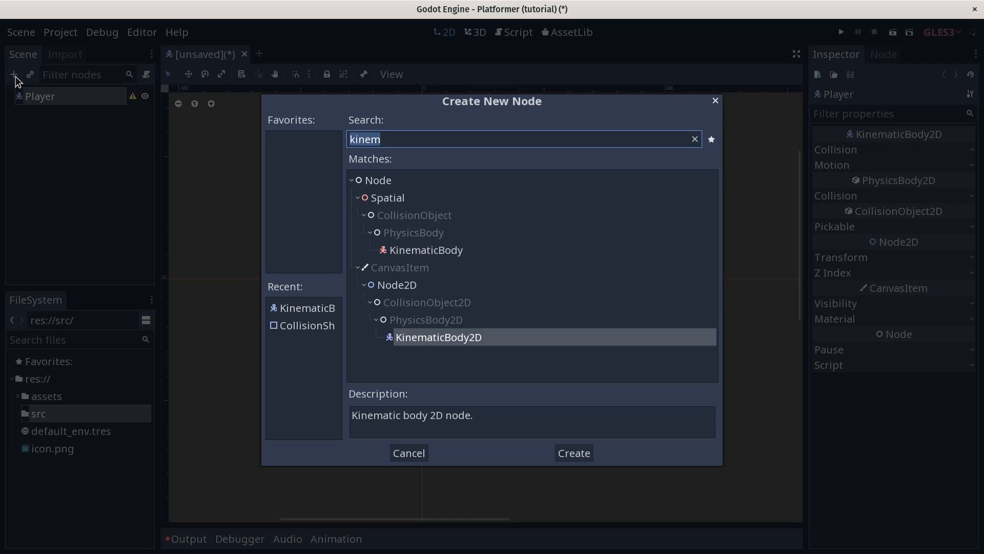
key("BackSpace")
type("collis")
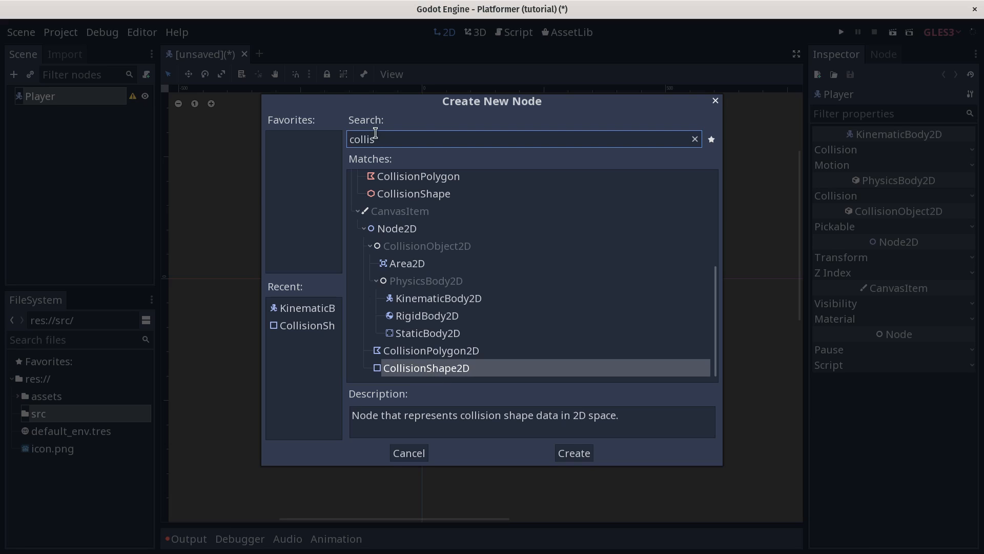
left_click(454, 372)
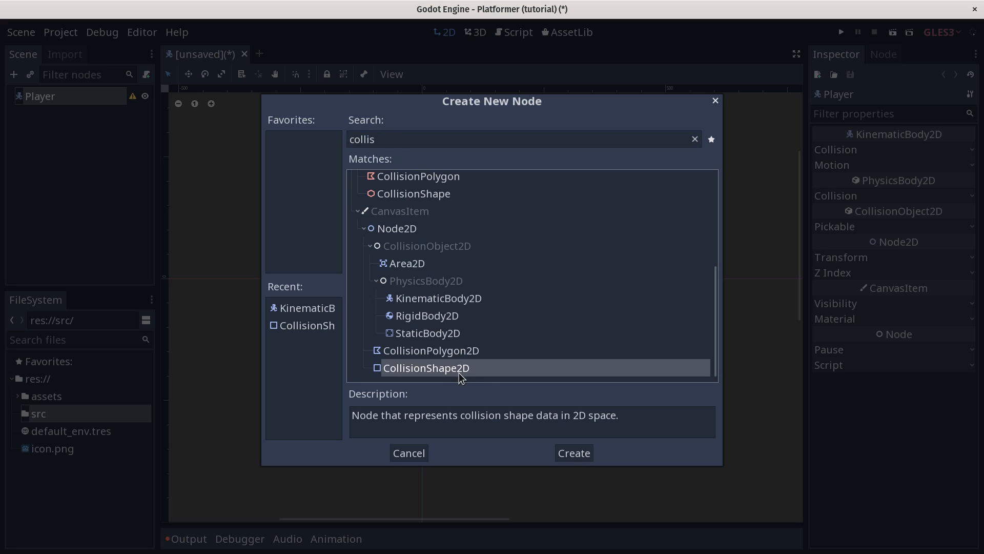
left_click(576, 459)
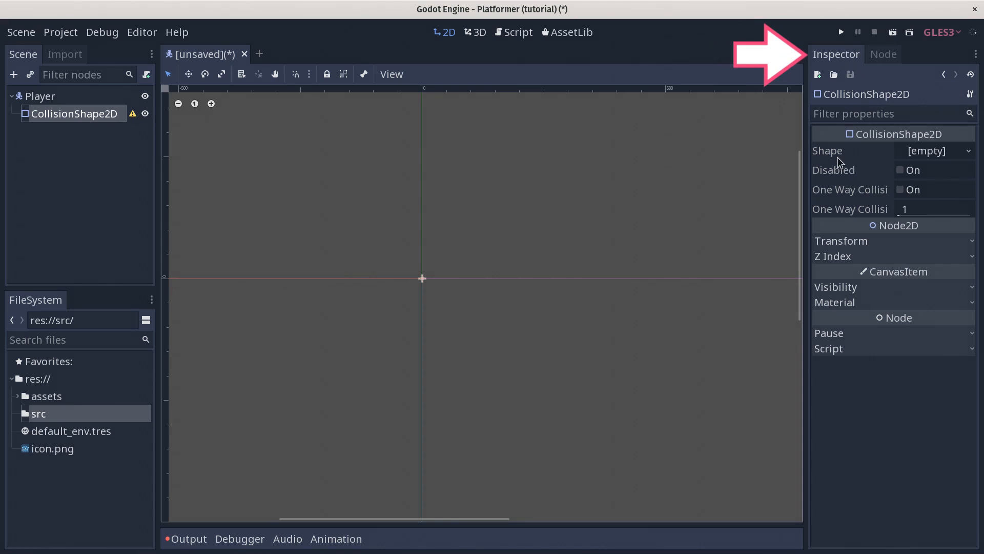
Step: Set the CollisionShape2D's Shape to a new RectangleShape2D
left_click(935, 153)
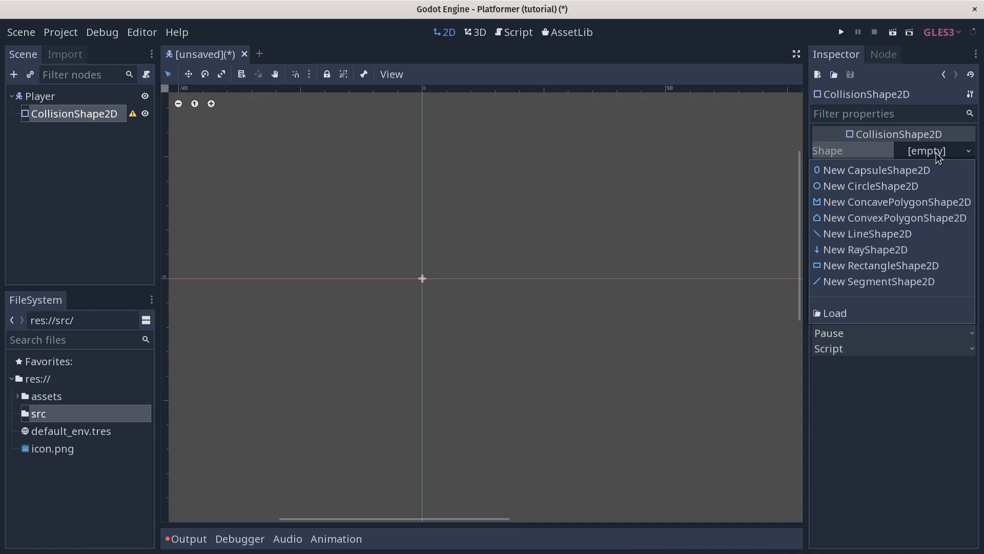
left_click(902, 266)
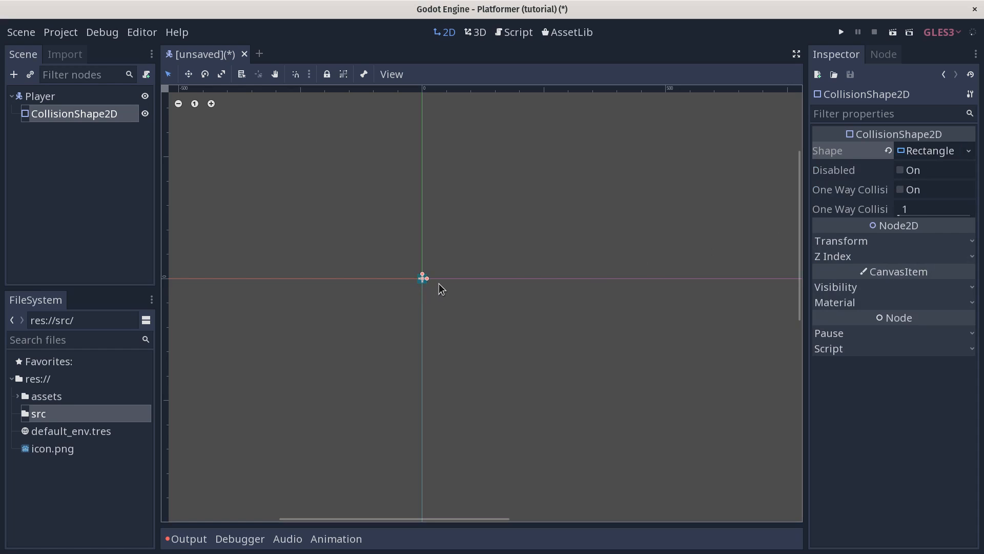
scroll(408, 274, "up", 4)
scroll(423, 261, "up", 8)
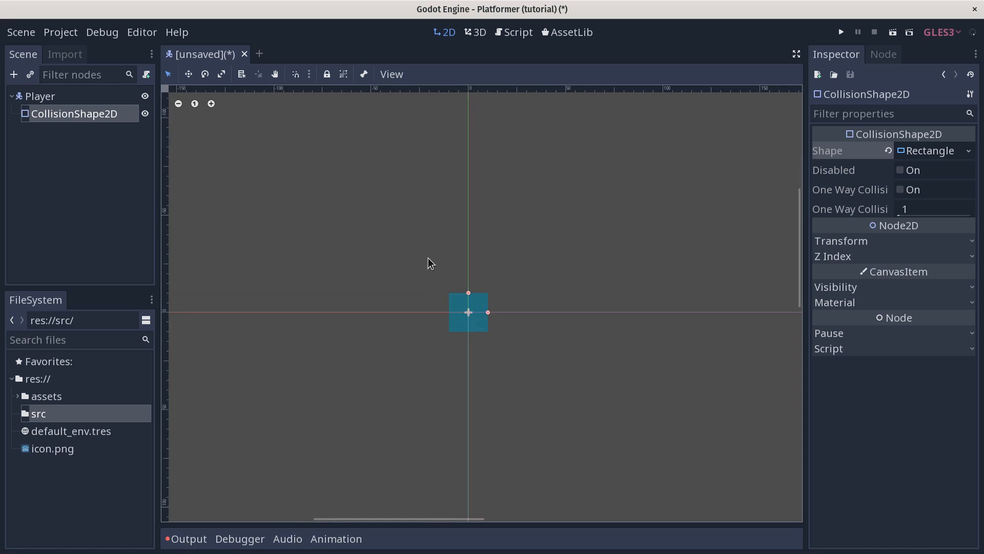
Step: Adjust the collision rectangle's width at the origin and reselect the Player node
middle_click_drag(553, 384, 549, 337)
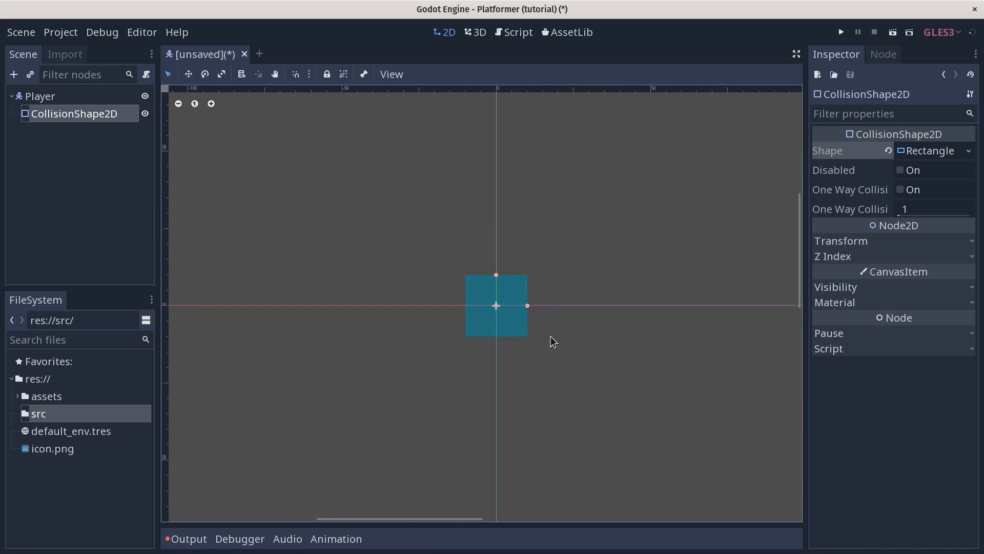
left_click_drag(526, 307, 528, 327)
middle_click_drag(566, 312, 560, 295)
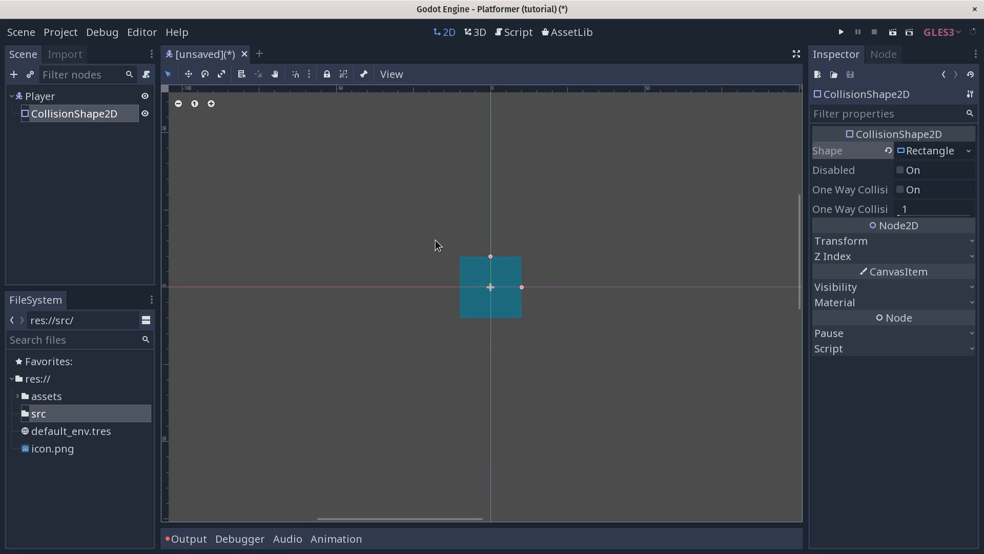
left_click(39, 98)
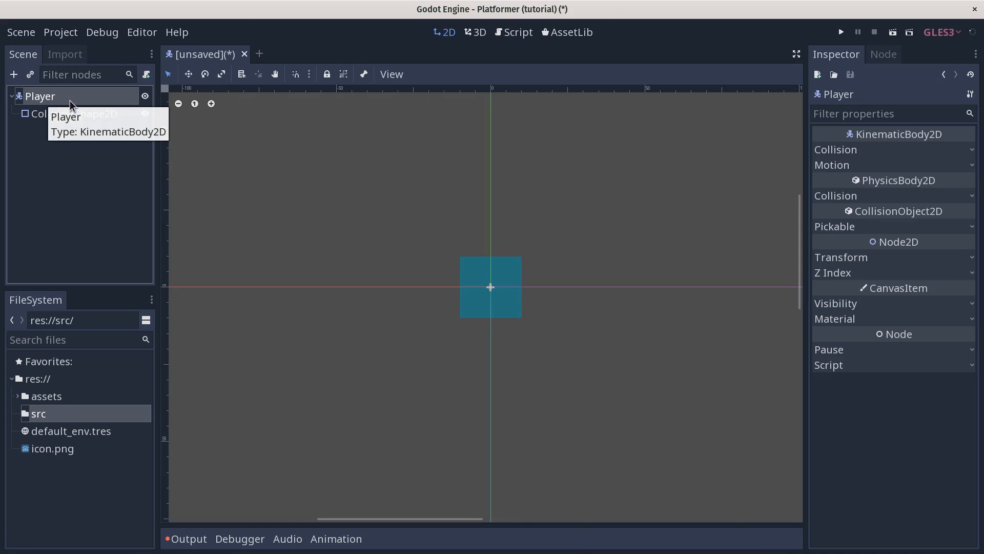
Step: Add player.png from the assets folder to the scene as a Sprite
left_click(18, 396)
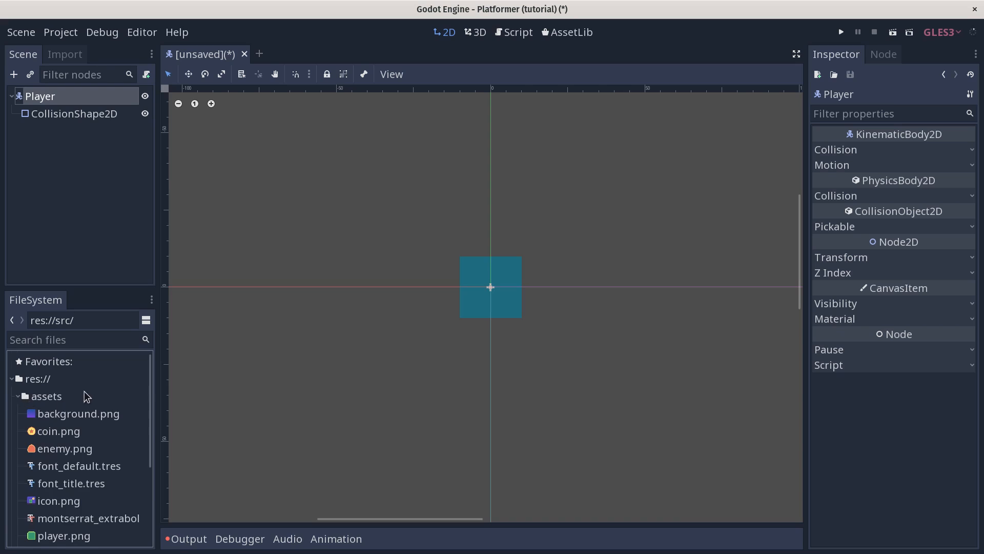
scroll(86, 451, "down", 4)
left_click(67, 442)
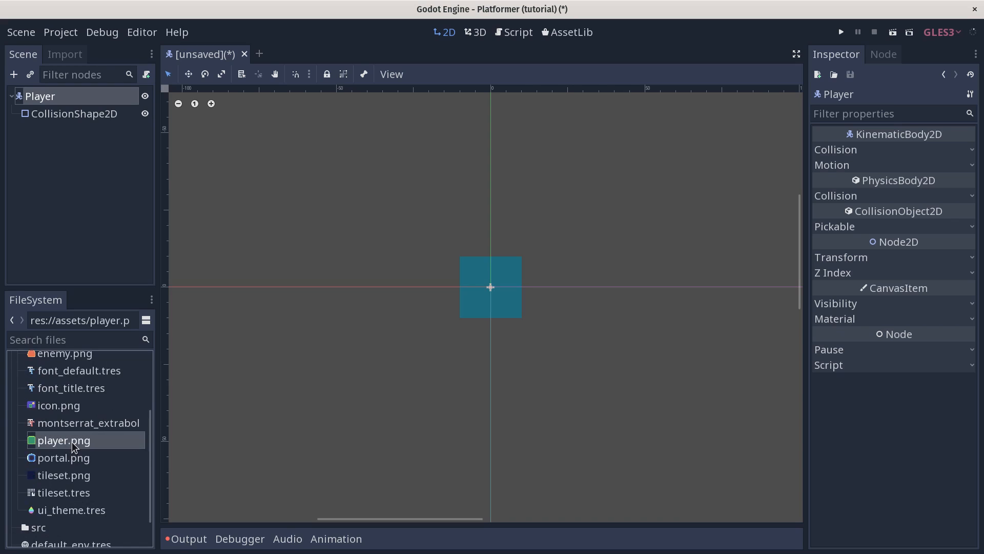
left_click_drag(68, 438, 489, 225)
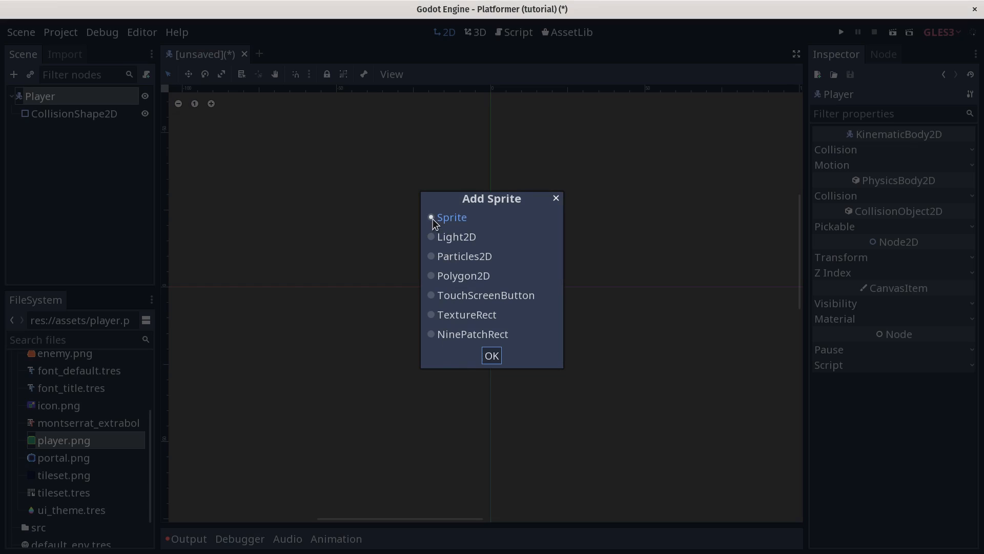
left_click(491, 355)
middle_click_drag(485, 257, 468, 314)
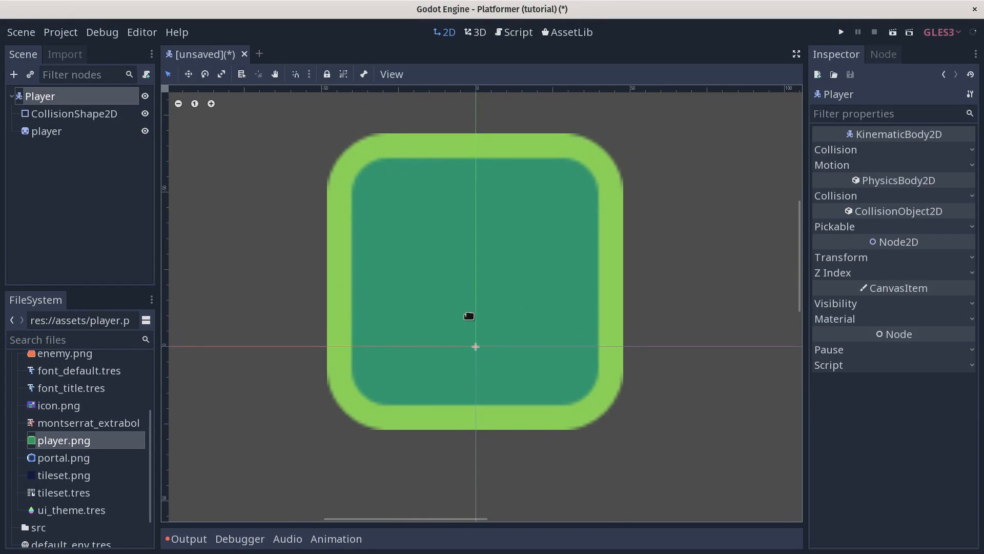
Step: Move the player sprite node above CollisionShape2D in the Scene tree
left_click(66, 131)
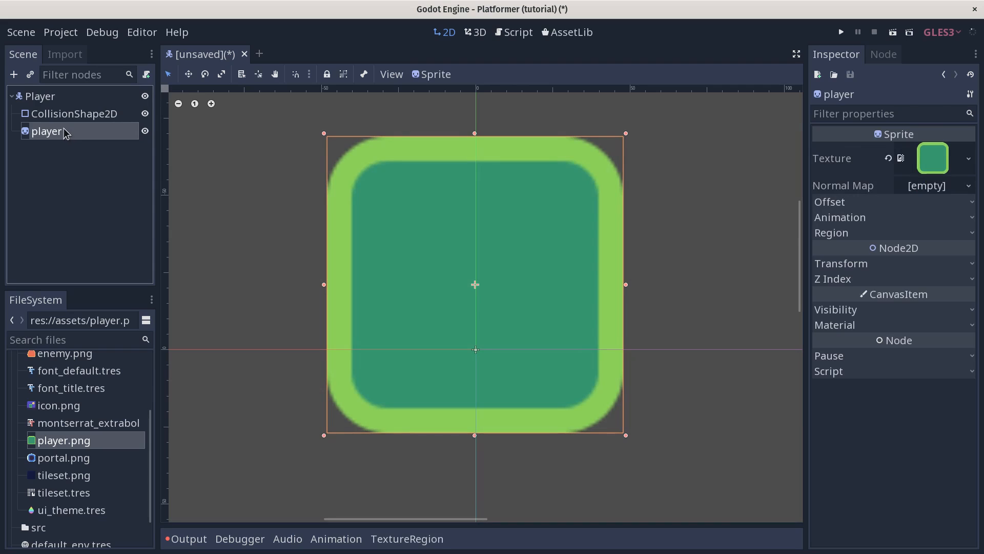
left_click(58, 96)
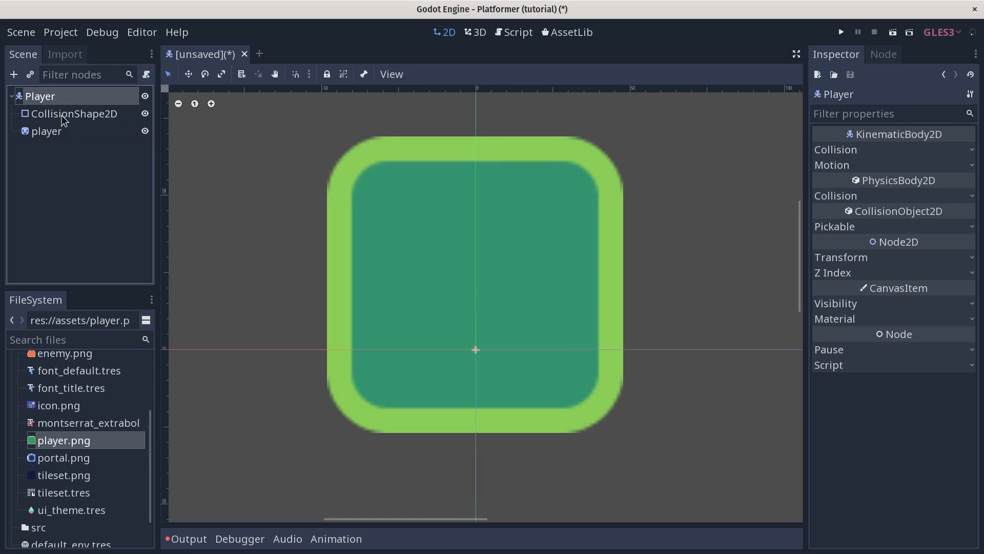
left_click(61, 135)
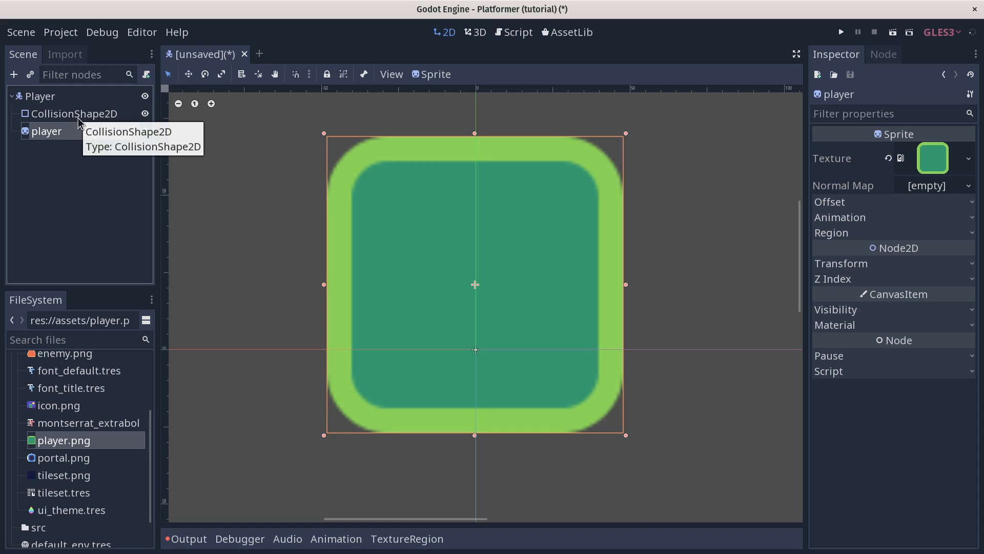
left_click(82, 161)
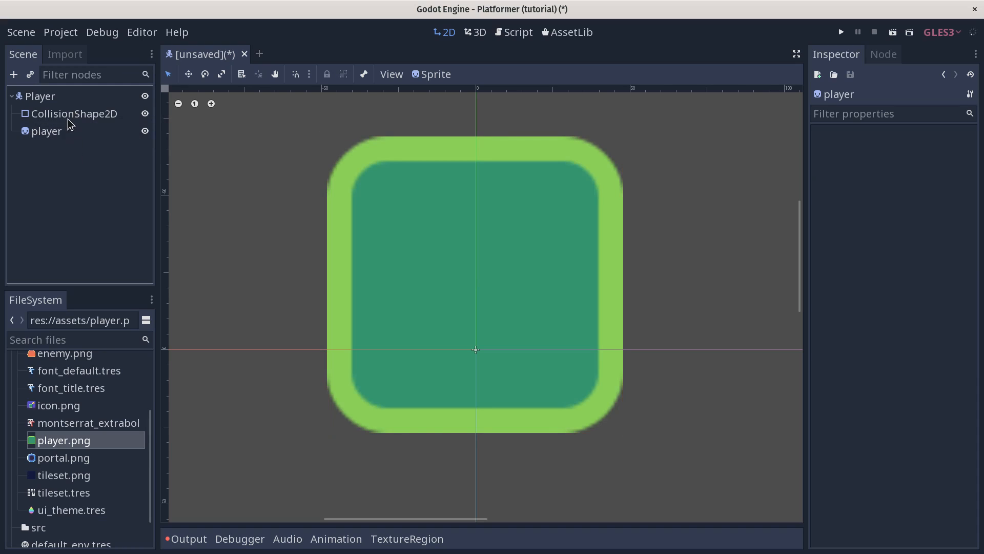
left_click(52, 114)
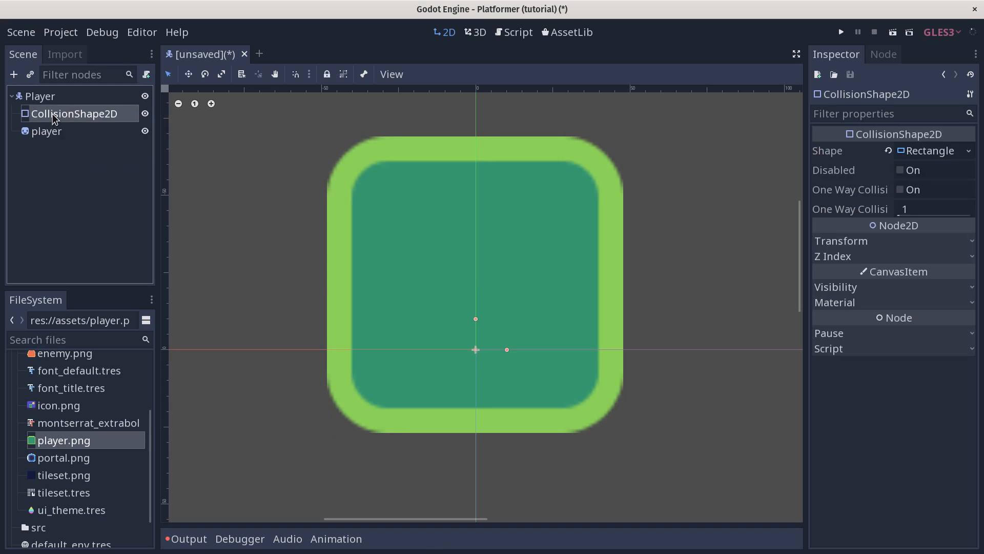
left_click(52, 132)
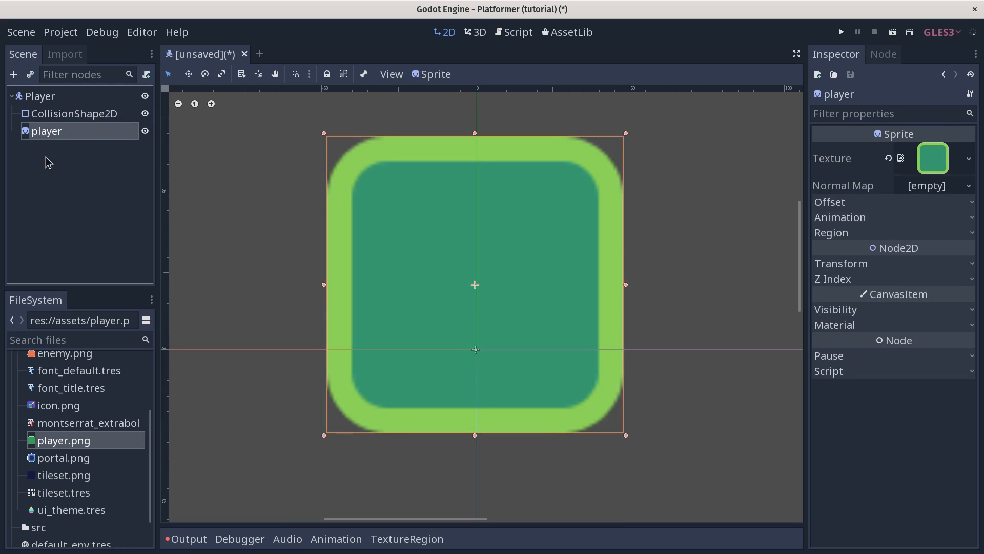
left_click_drag(46, 131, 60, 109)
left_click_drag(60, 109, 60, 109)
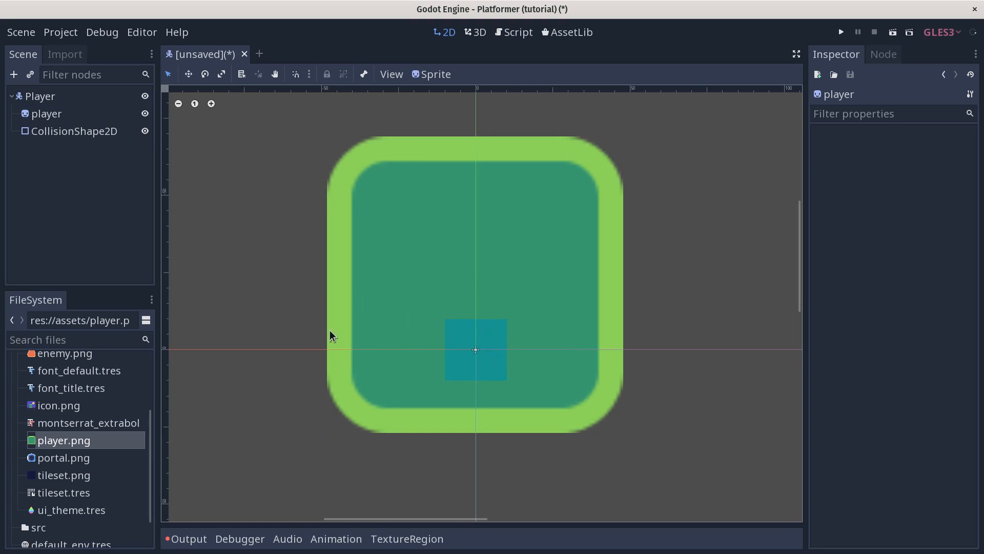
Step: Reposition the player sprite back over the collision square and turn on Use Snap
left_click(415, 271)
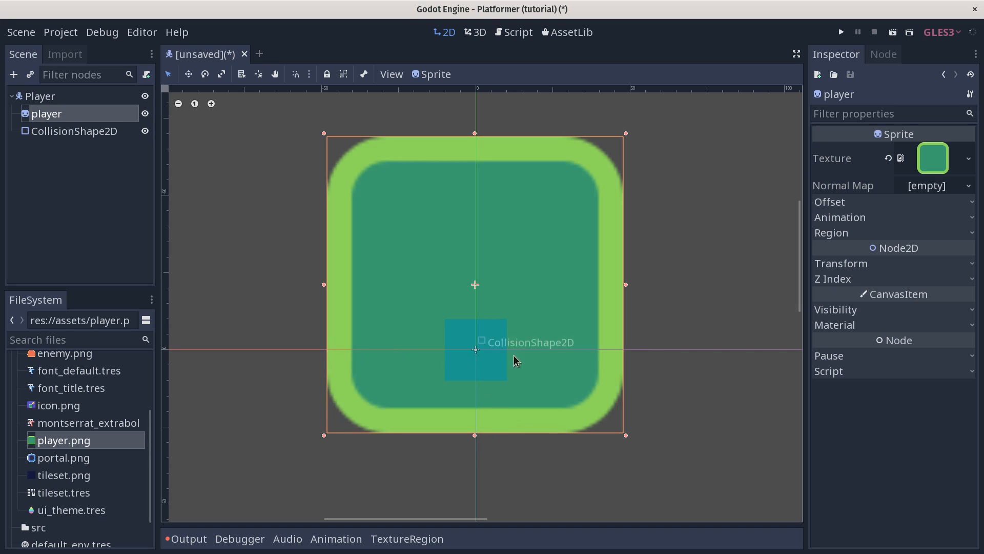
left_click_drag(531, 367, 575, 271)
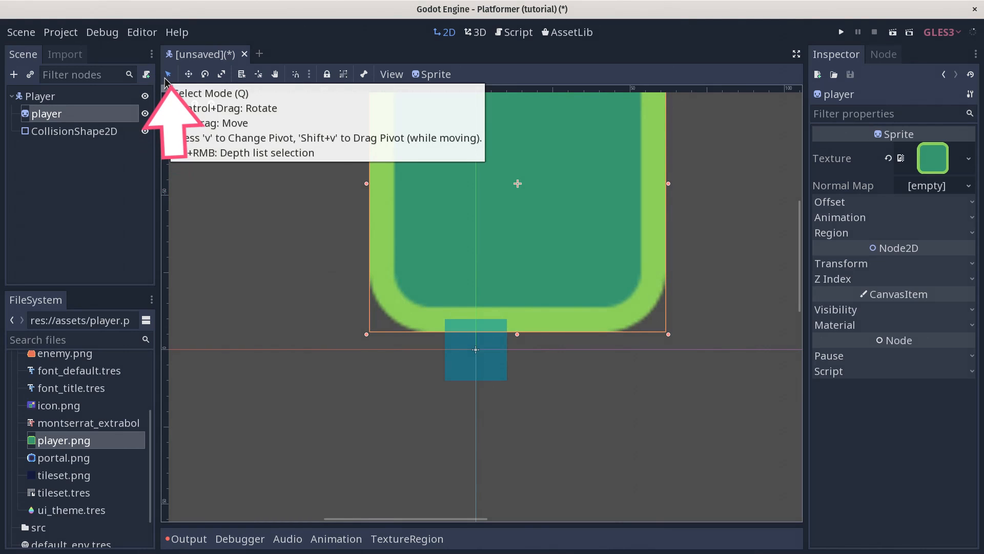
left_click_drag(556, 226, 520, 305)
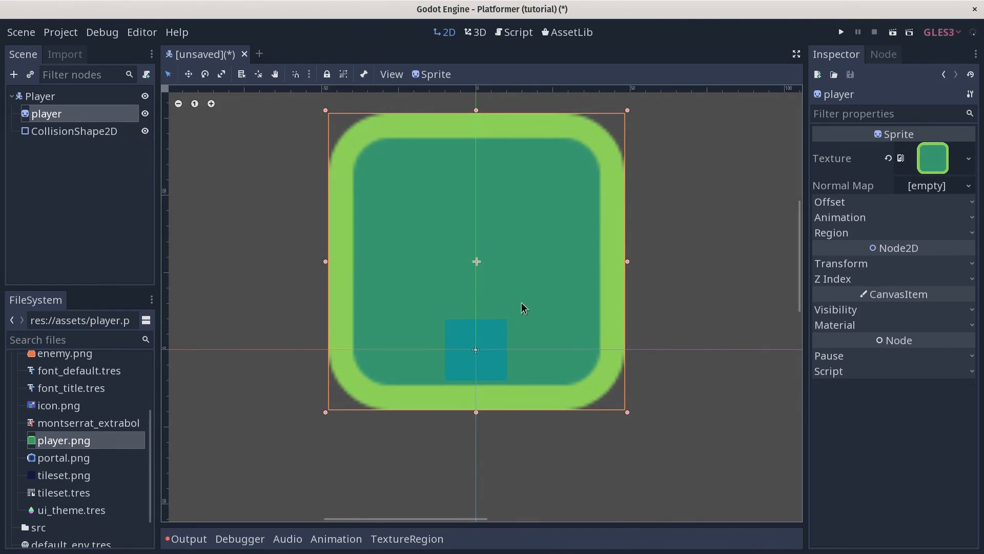
left_click_drag(525, 349, 549, 310)
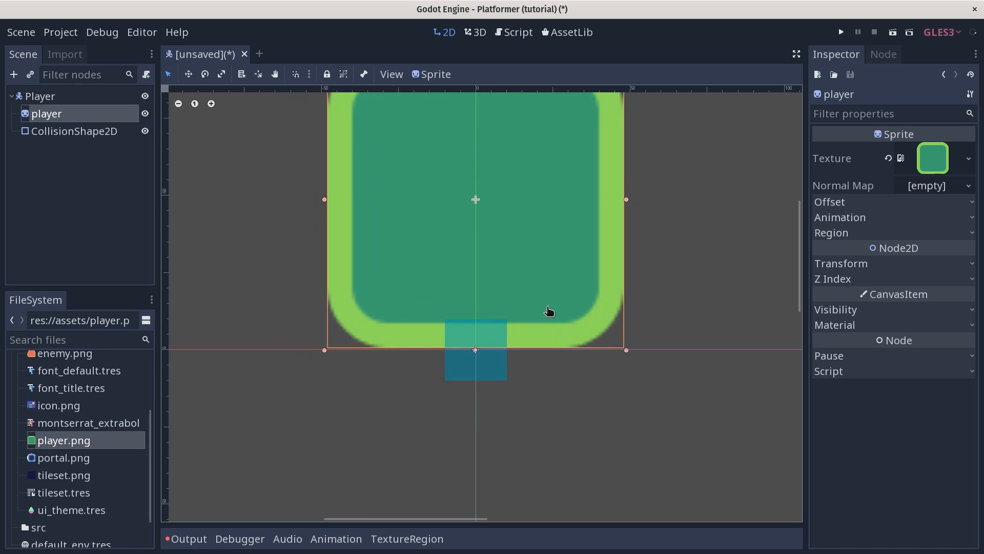
left_click_drag(548, 309, 549, 309)
left_click_drag(553, 285, 547, 355)
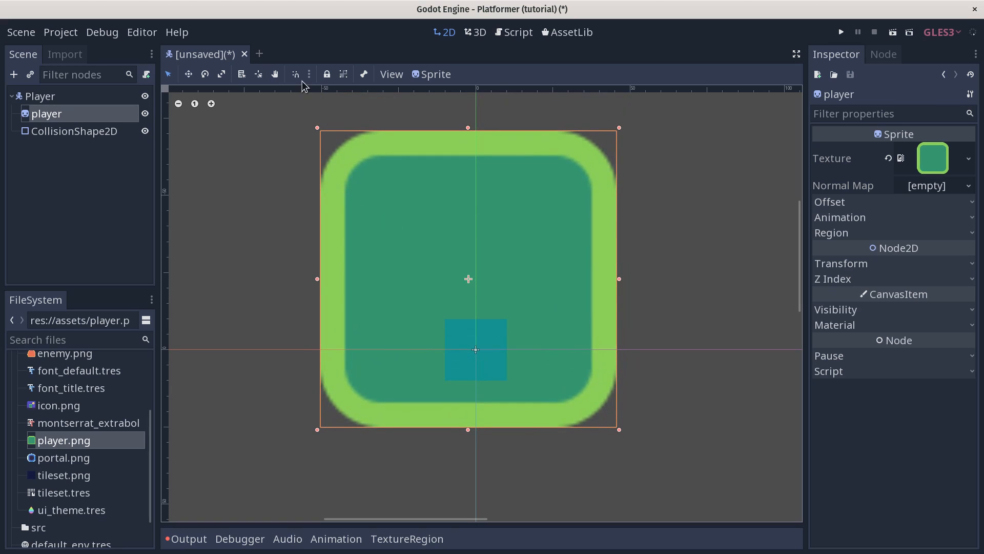
left_click(296, 77)
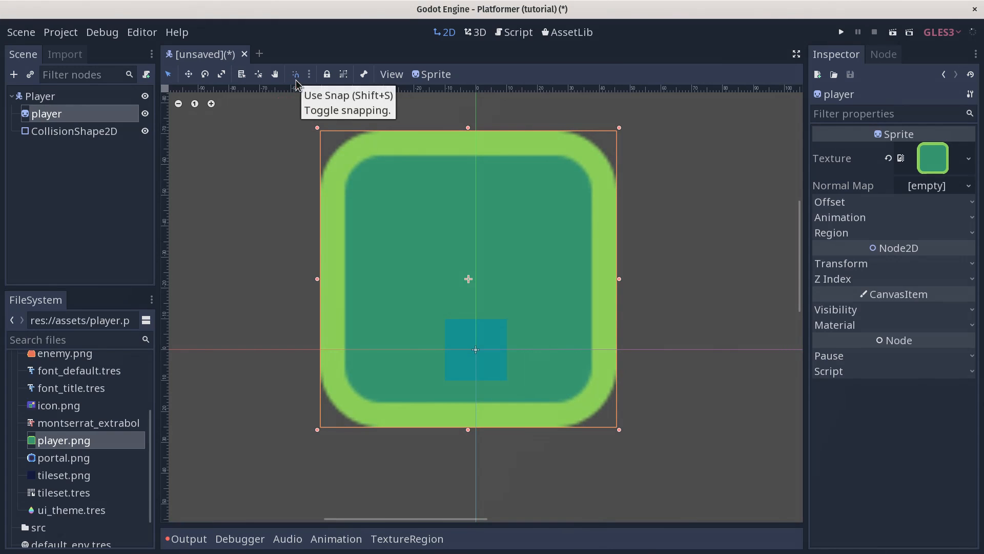
Step: Snap the player sprite's centre onto the vertical axis
left_click(310, 76)
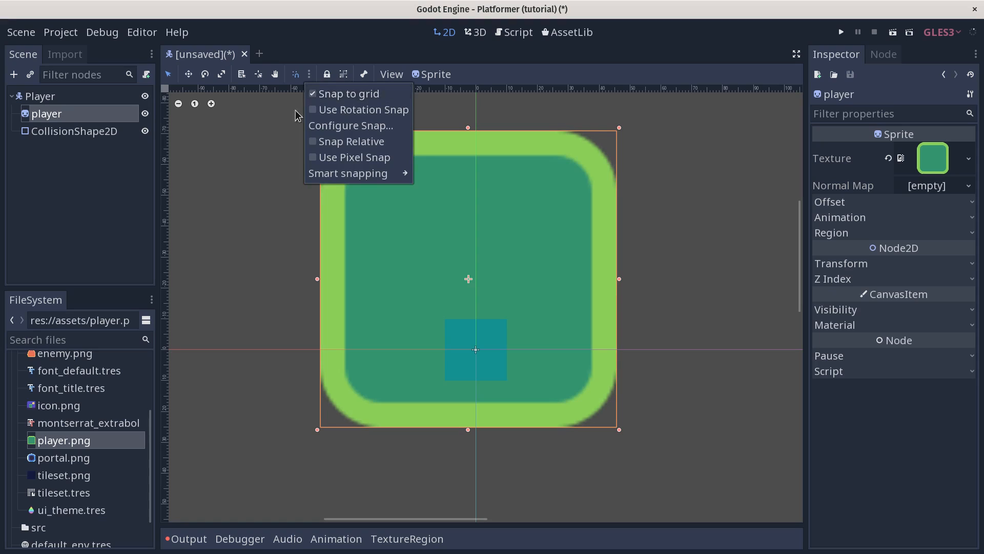
left_click(261, 220)
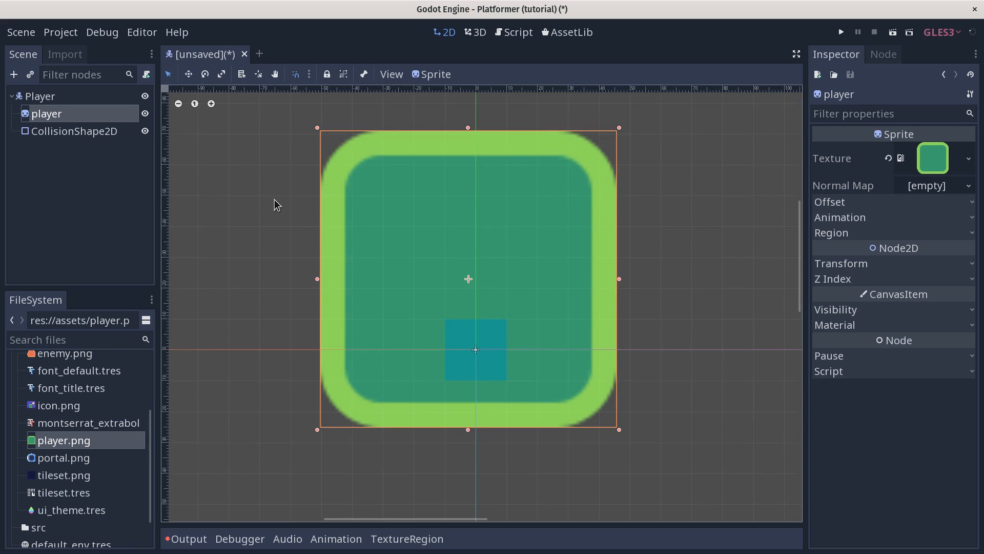
left_click_drag(512, 314, 543, 275)
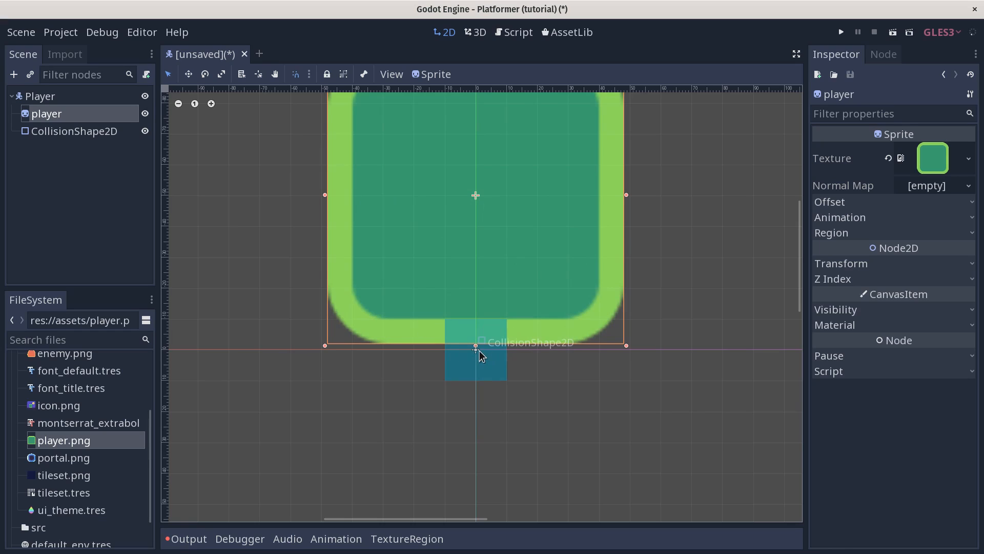
Step: Switch to pixel snapping, settle the sprite's bottom on the origin line, and select CollisionShape2D
left_click(309, 76)
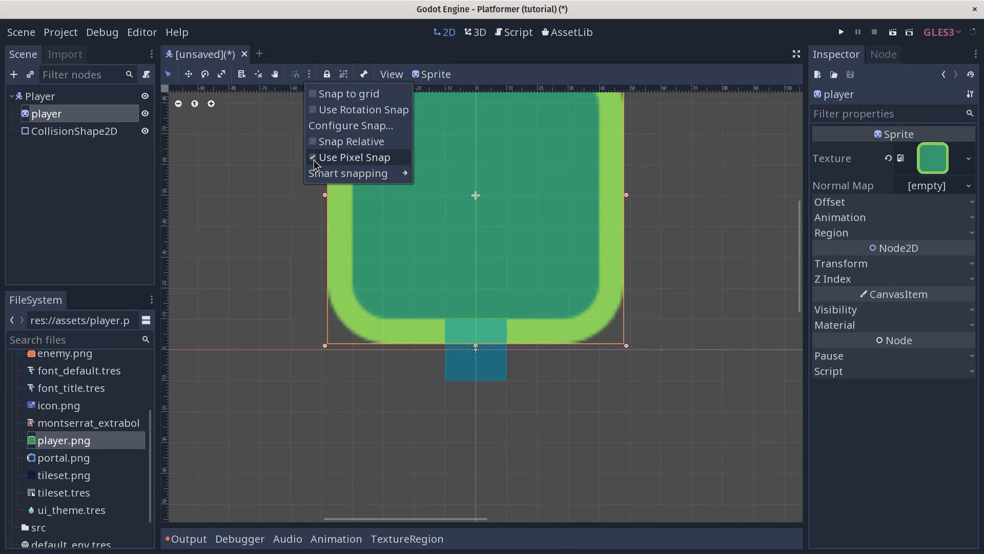
left_click(402, 222)
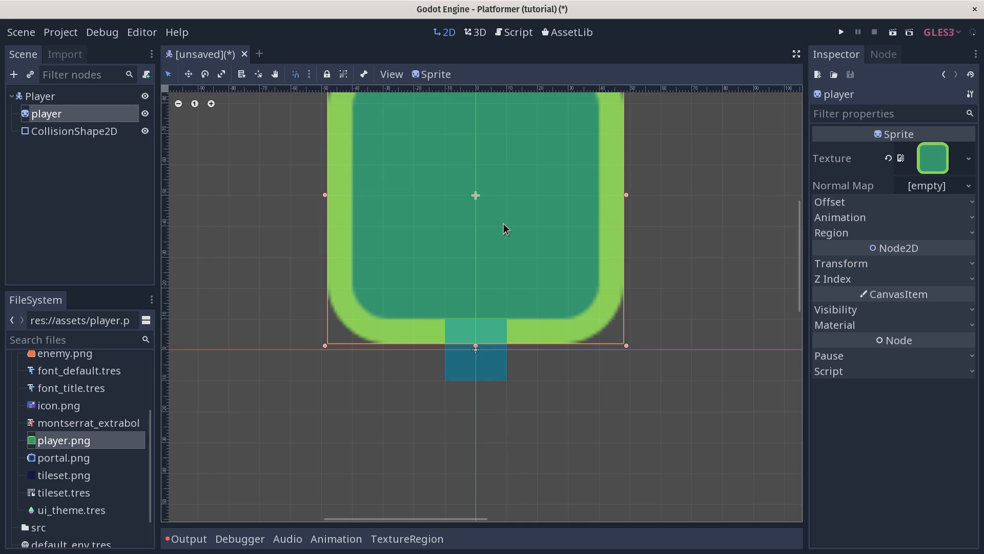
middle_click_drag(504, 190, 495, 242)
key("Down")
key("Down")
left_click_drag(505, 216, 501, 208)
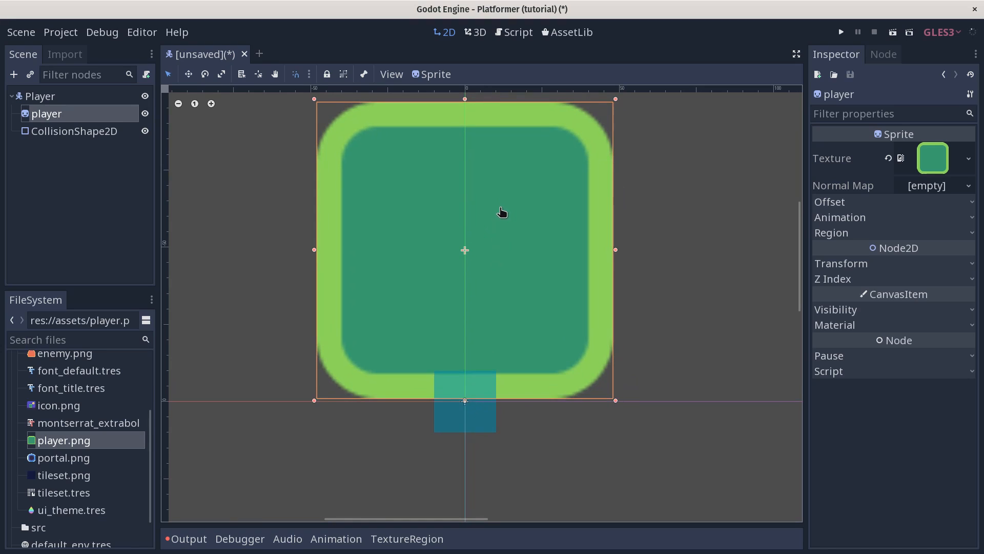
key("Down")
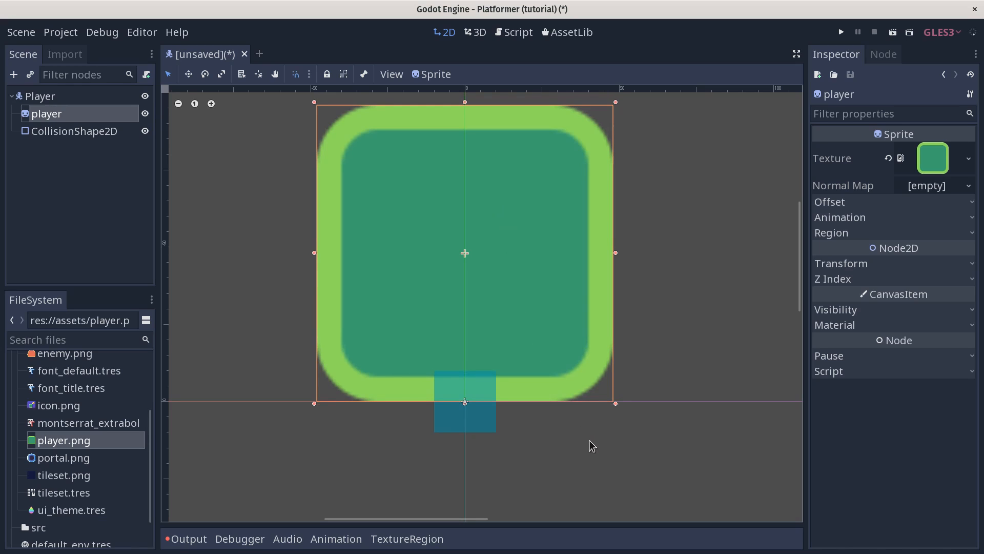
scroll(587, 458, "up", 4)
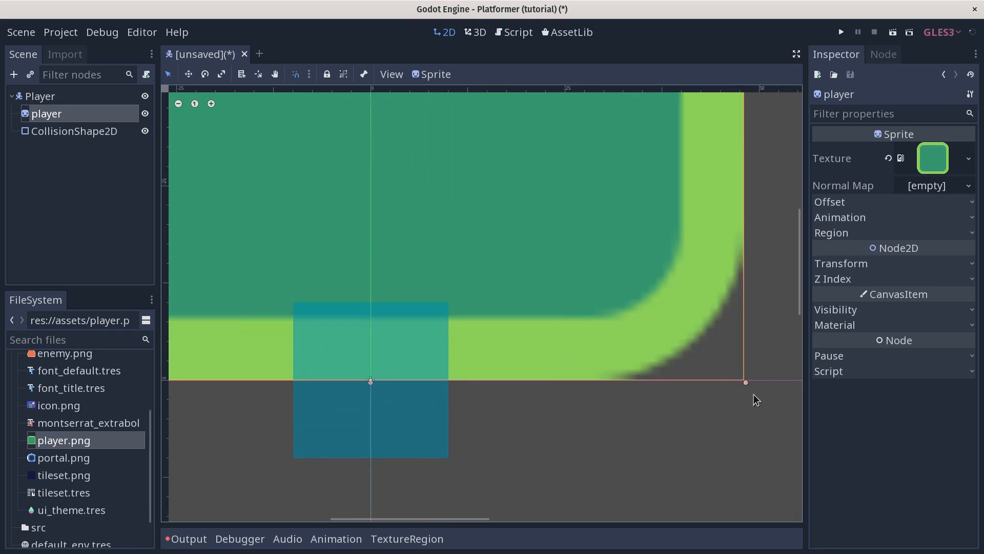
scroll(623, 356, "down", 4)
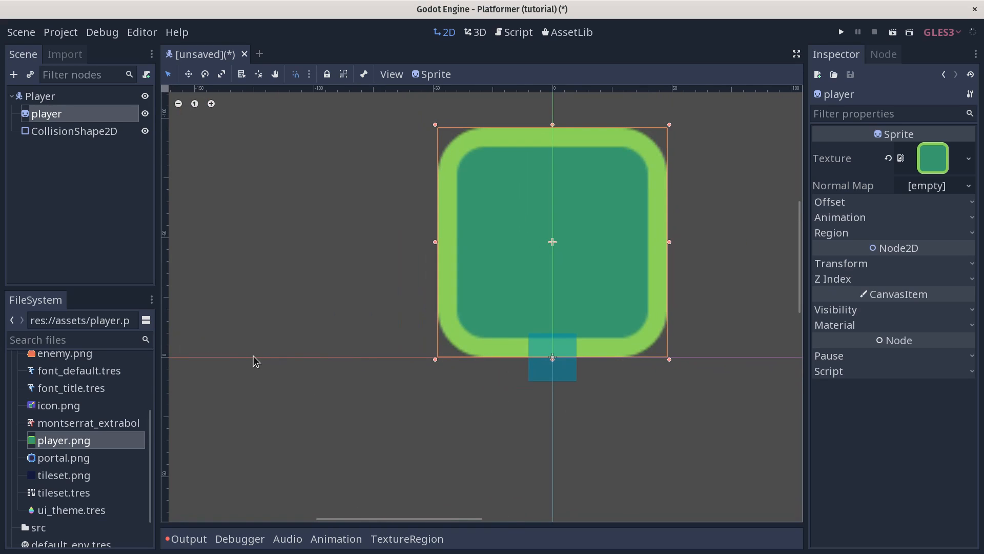
middle_click_drag(620, 309, 559, 358)
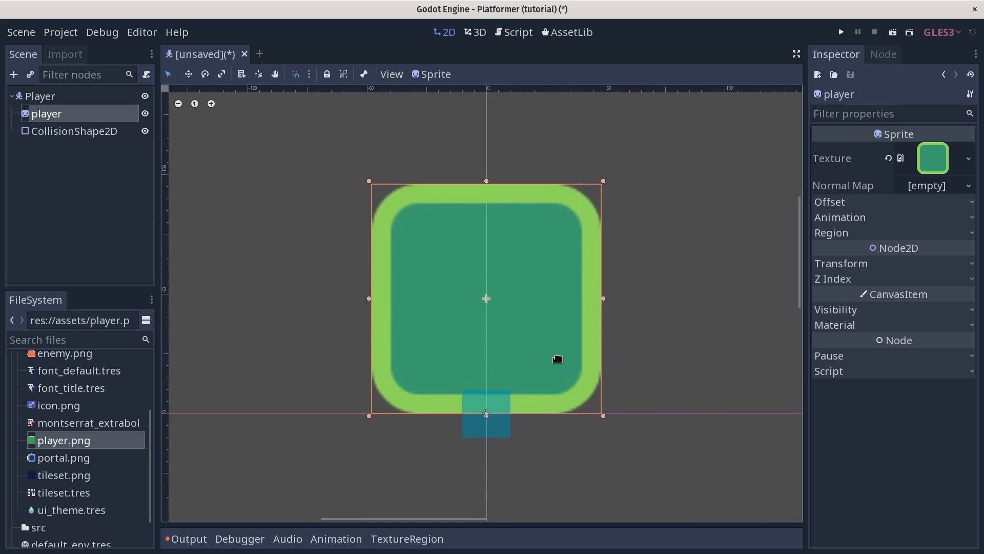
left_click(92, 131)
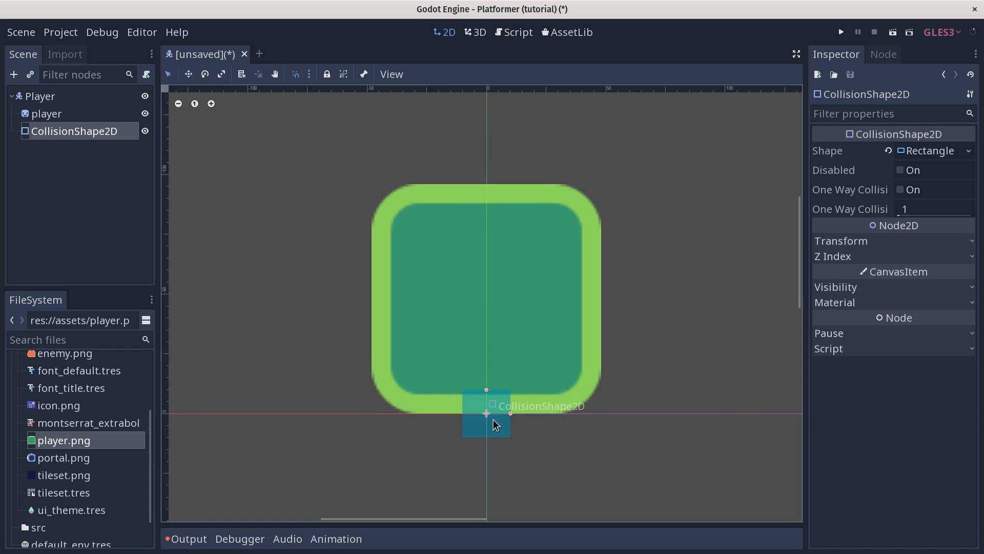
Step: Move the collision rectangle to the sprite's centre and stretch it to cover the sprite
left_click_drag(495, 414, 423, 313)
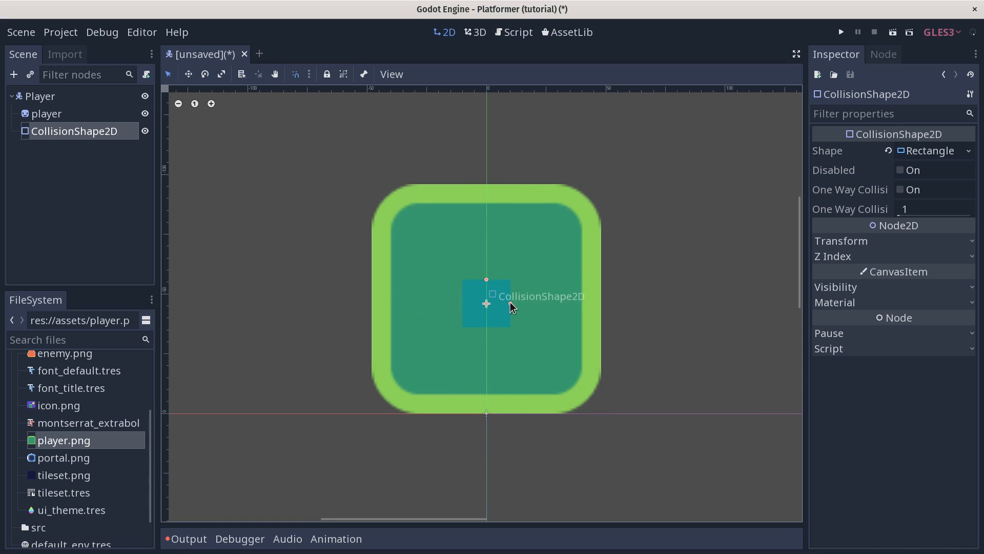
left_click_drag(510, 306, 598, 309)
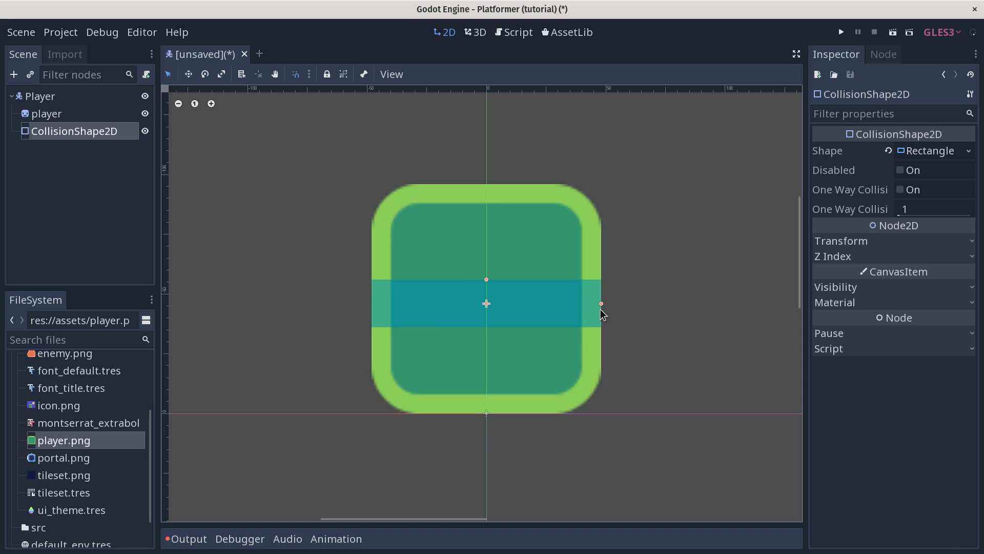
left_click_drag(599, 310, 600, 308)
left_click_drag(487, 280, 510, 188)
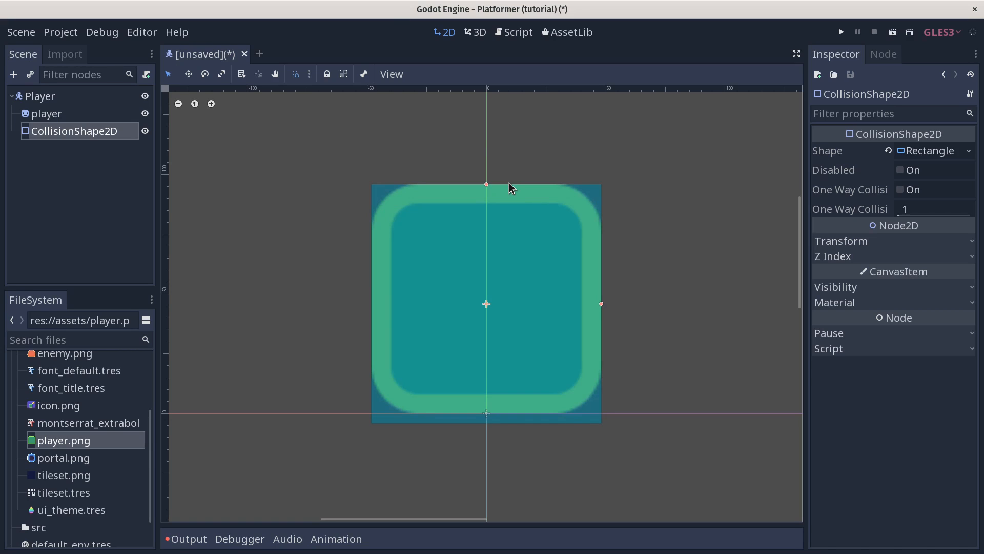
left_click_drag(509, 183, 521, 213)
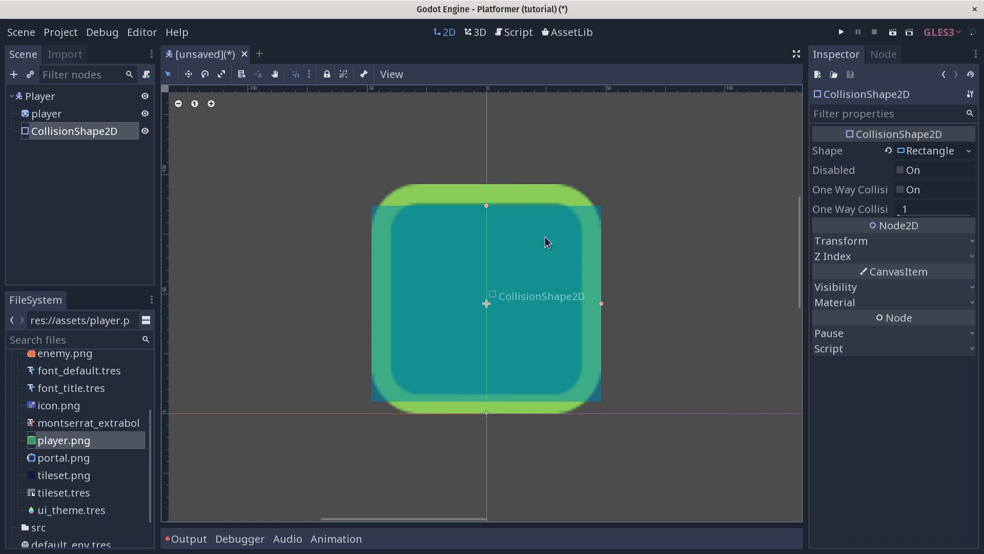
Step: Fine-tune the rectangle to sit just inside the green border, then select the player sprite
left_click_drag(601, 305, 586, 306)
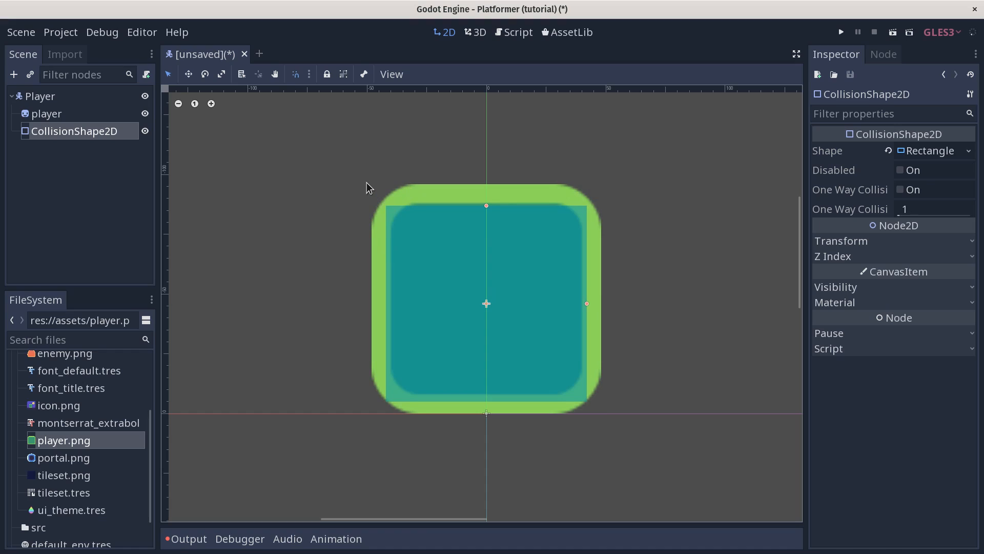
left_click_drag(501, 276, 501, 289)
left_click_drag(587, 319, 583, 319)
left_click_drag(487, 217, 484, 217)
left_click(591, 405)
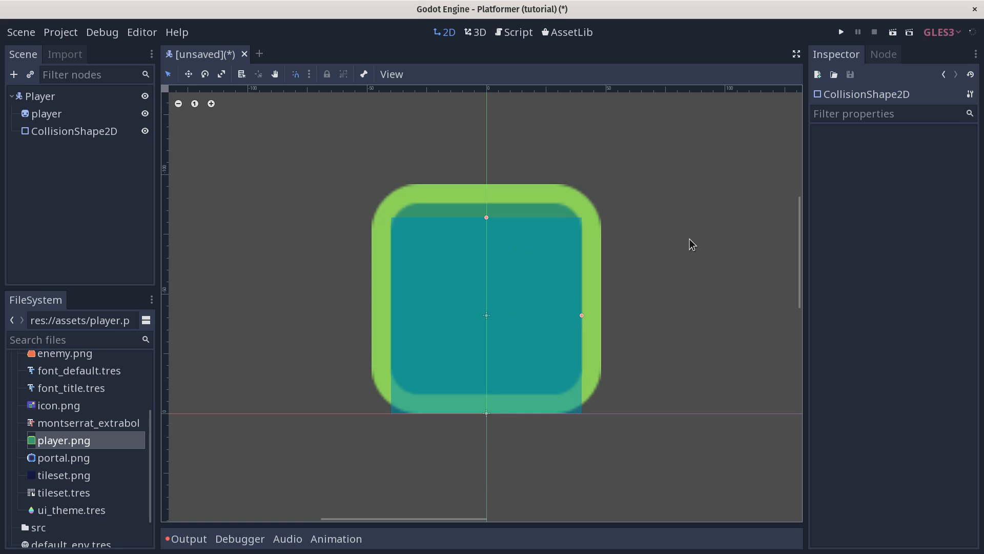
left_click(67, 115)
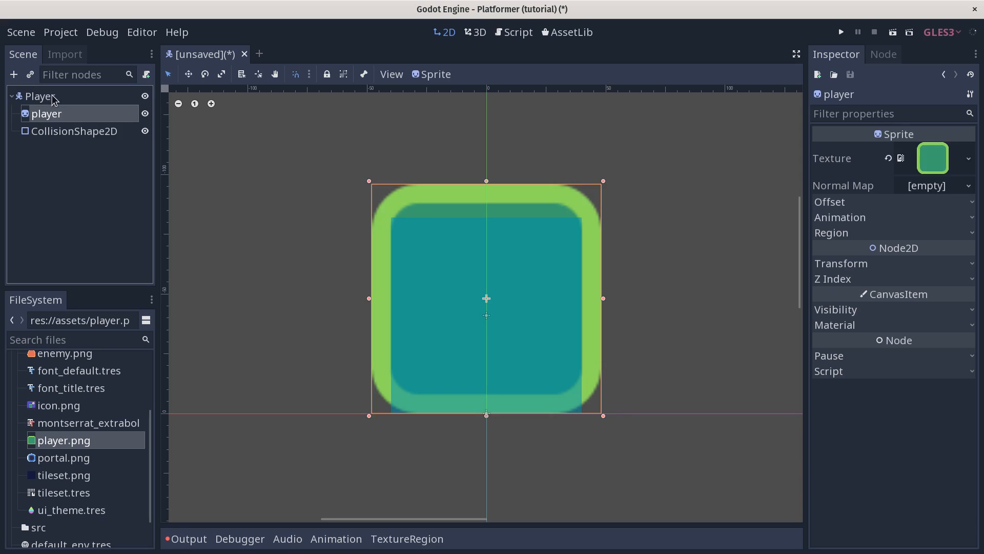
Step: Collapse the assets folder and select the Player root node
left_click(53, 98)
scroll(51, 403, "up", 3)
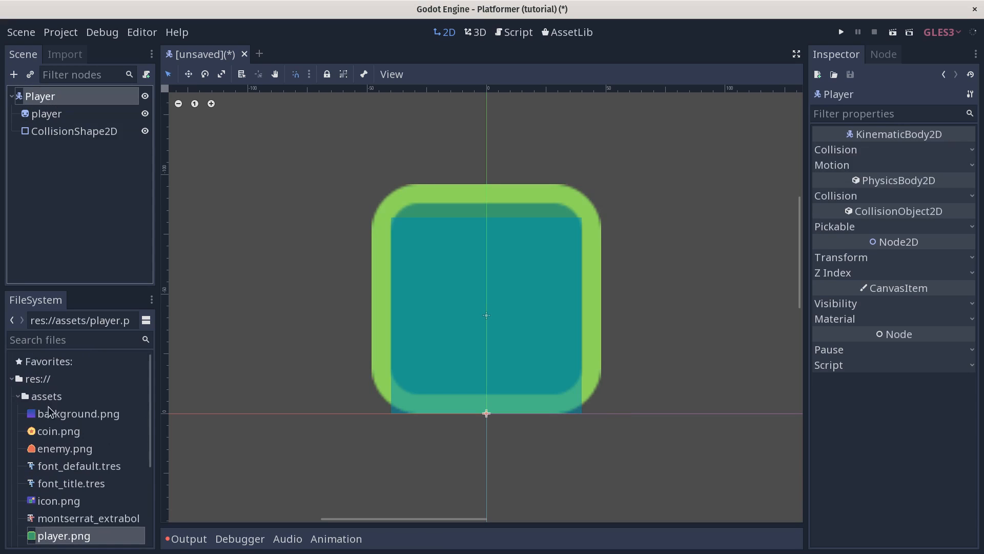
left_click(19, 396)
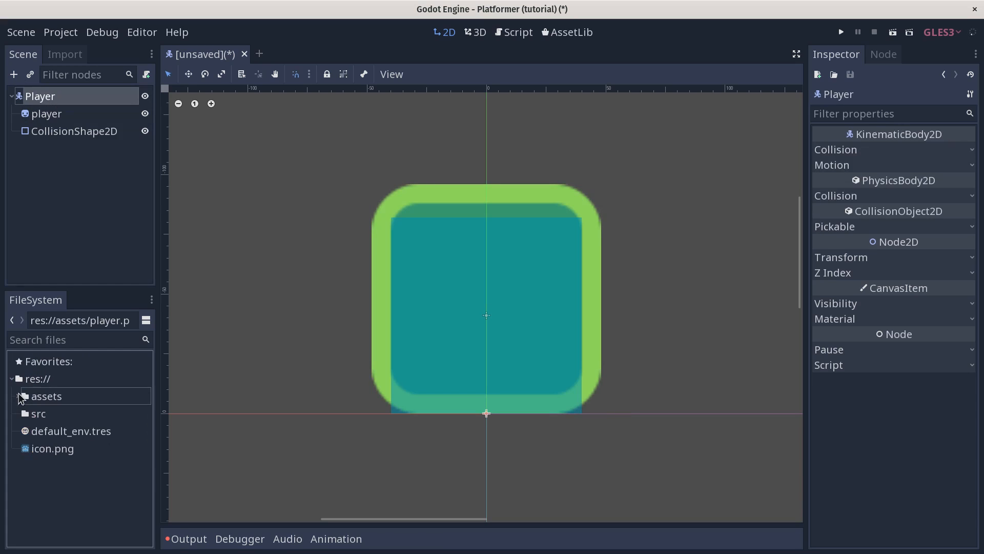
left_click(59, 99)
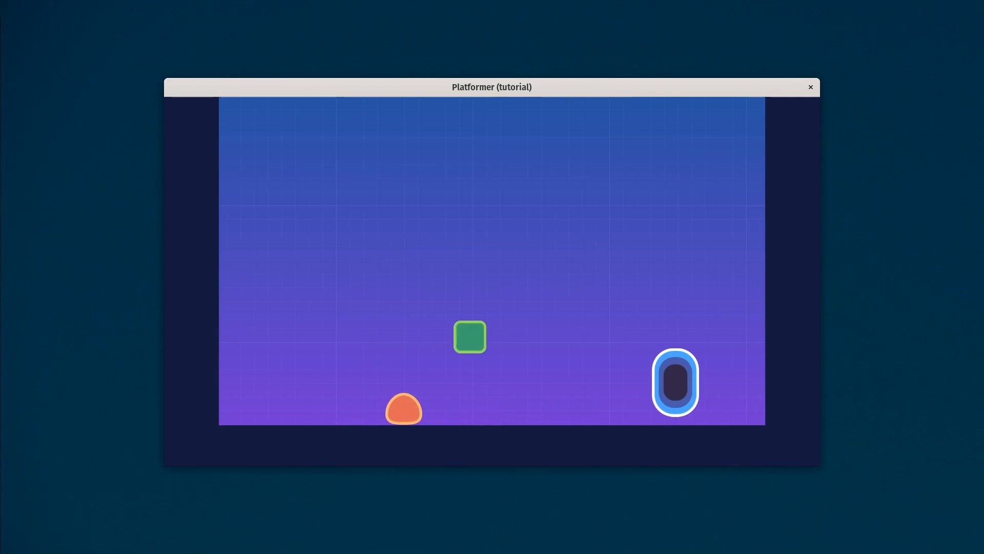
Step: Run the game and test moving the player left and right and jumping
key("Right")
key("Left")
key("Right")
key("Left")
key("Right")
key("Left")
key("space")
key("Right")
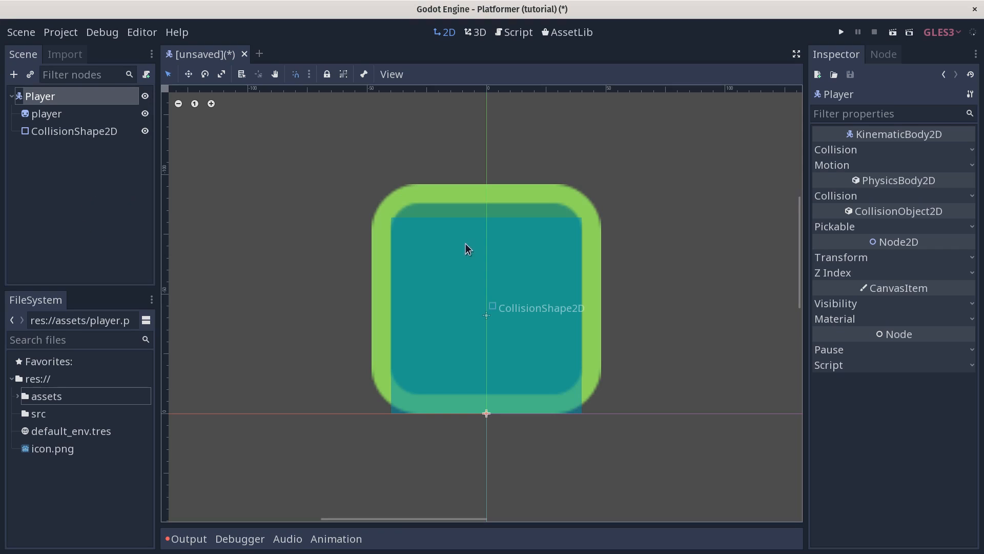
Step: Open Save Scene As inside the src folder with Player.tscn as the file name
middle_click_drag(468, 244, 468, 243)
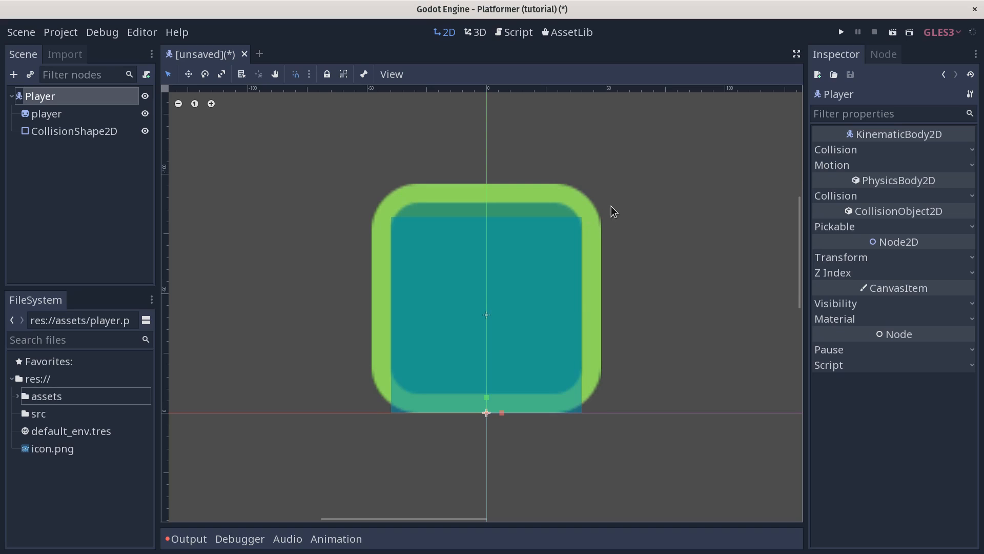
key("ctrl+s")
double_click(300, 156)
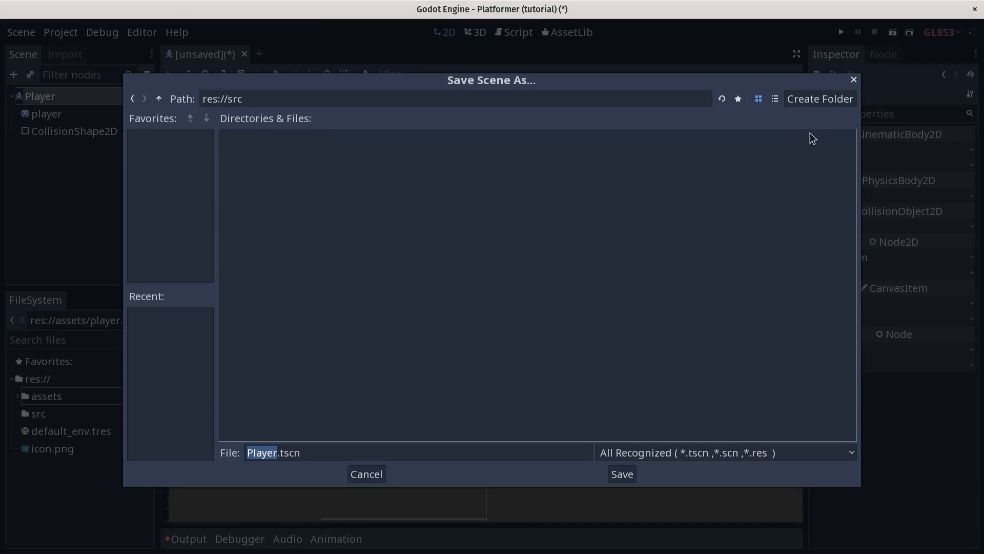
Step: Create a new folder named Actors inside the src folder
left_click(827, 100)
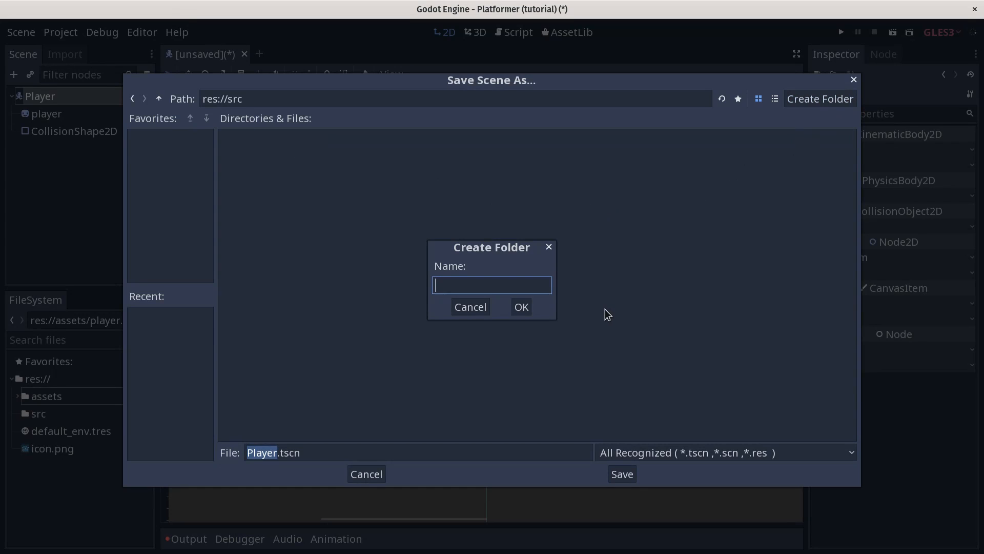
type("Actors")
left_click(522, 308)
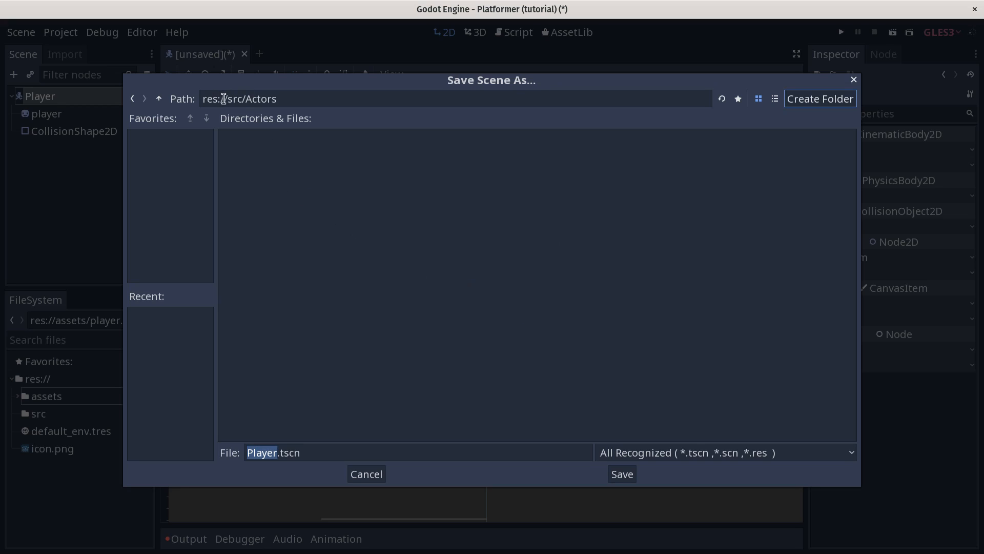
Step: Save the scene as Player.tscn in res://src/Actors
left_click_drag(224, 98, 307, 99)
left_click(311, 458)
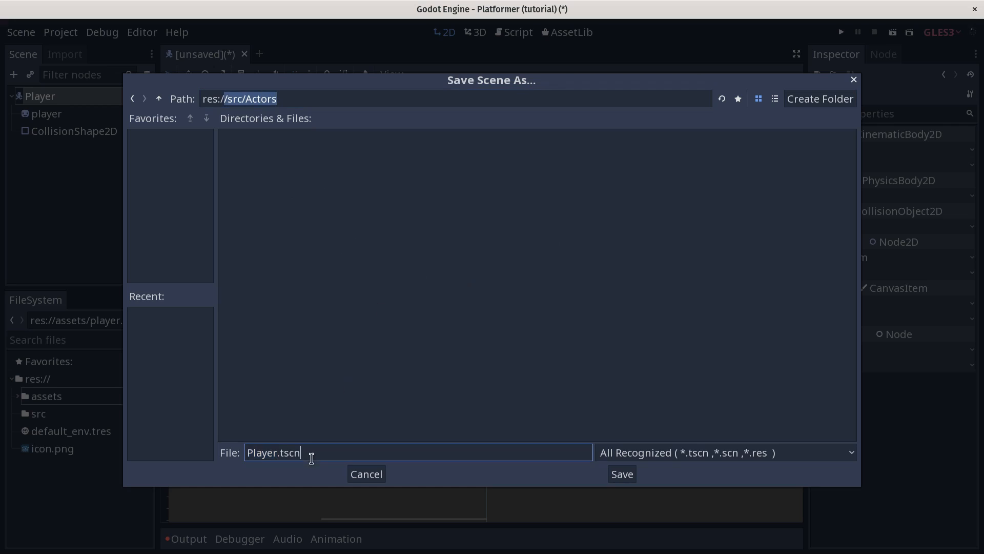
double_click(253, 452)
left_click(254, 452)
left_click(623, 472)
left_click(55, 97)
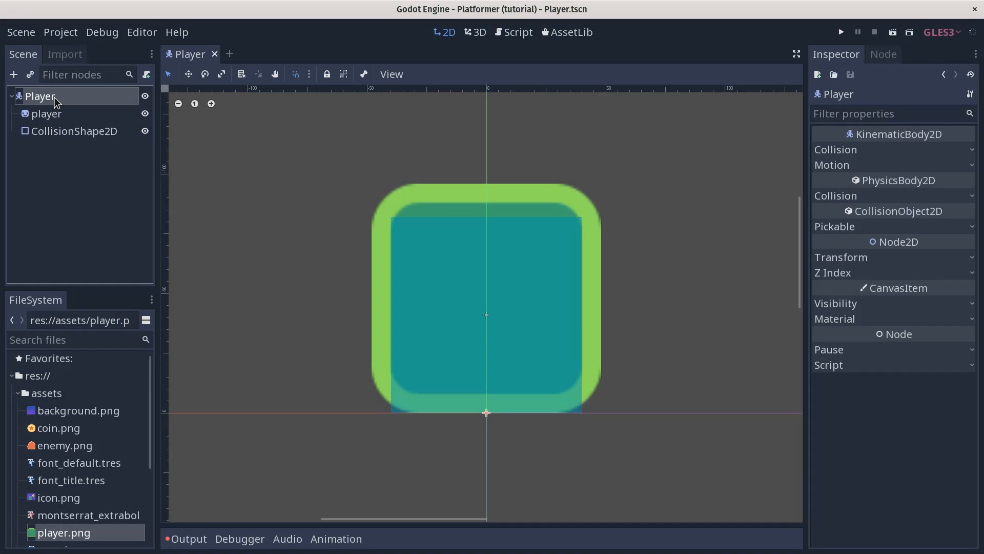